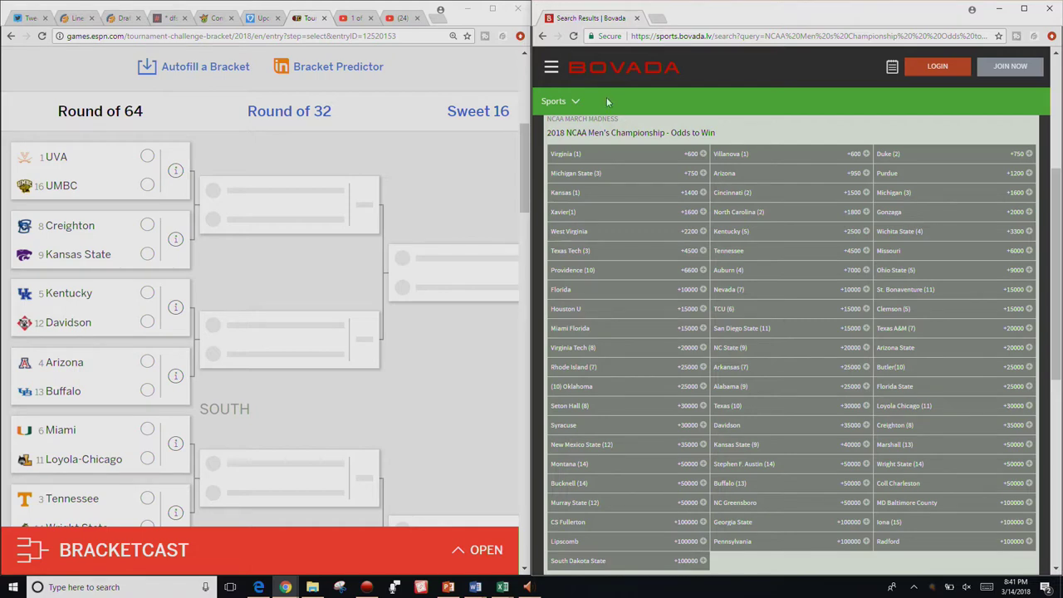
# - Open a blank new browser tab next to the Bovada championship odds tab
pyautogui.click(662, 20)
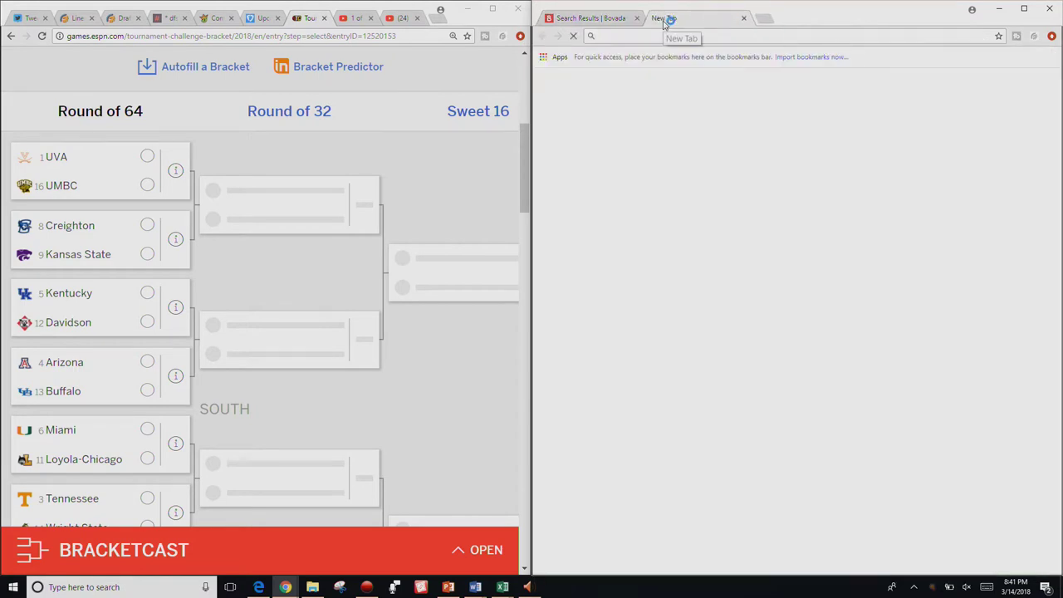
# - Go to random.org and open the Coin Flipper from the Games menu
pyautogui.write('ran')
pyautogui.press('Return')
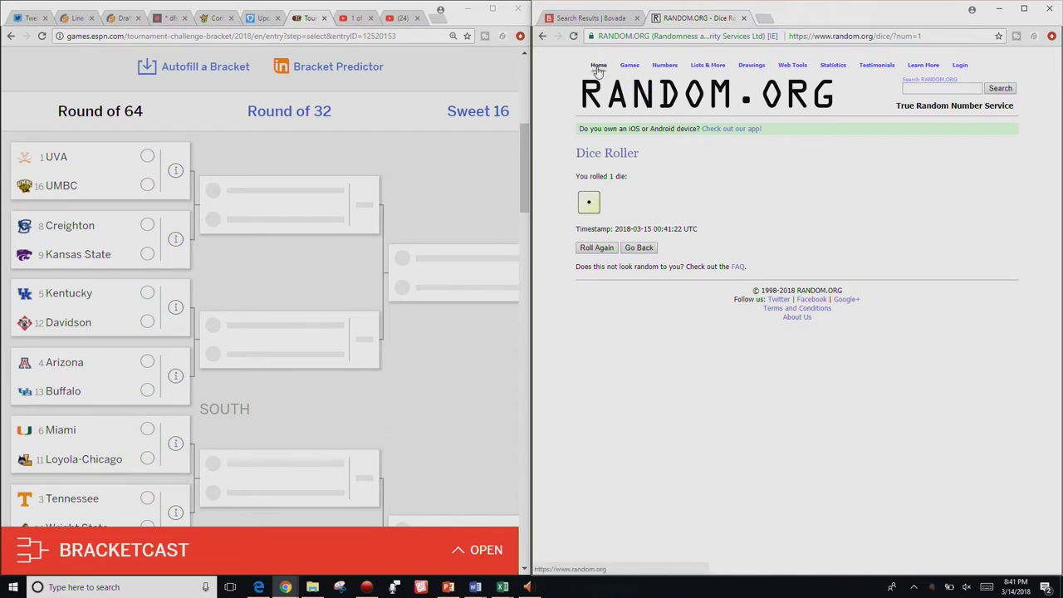
pyautogui.moveTo(630, 66)
pyautogui.click(649, 102)
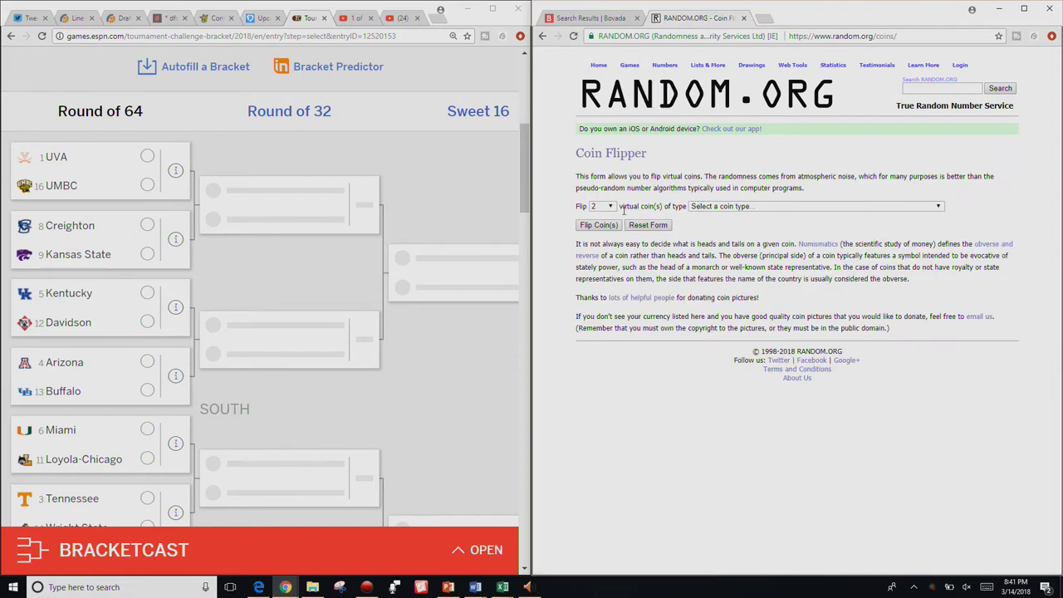
# - Set the flipper to 1 coin of type US $1 Susan B. Anthony
pyautogui.click(604, 206)
pyautogui.click(598, 218)
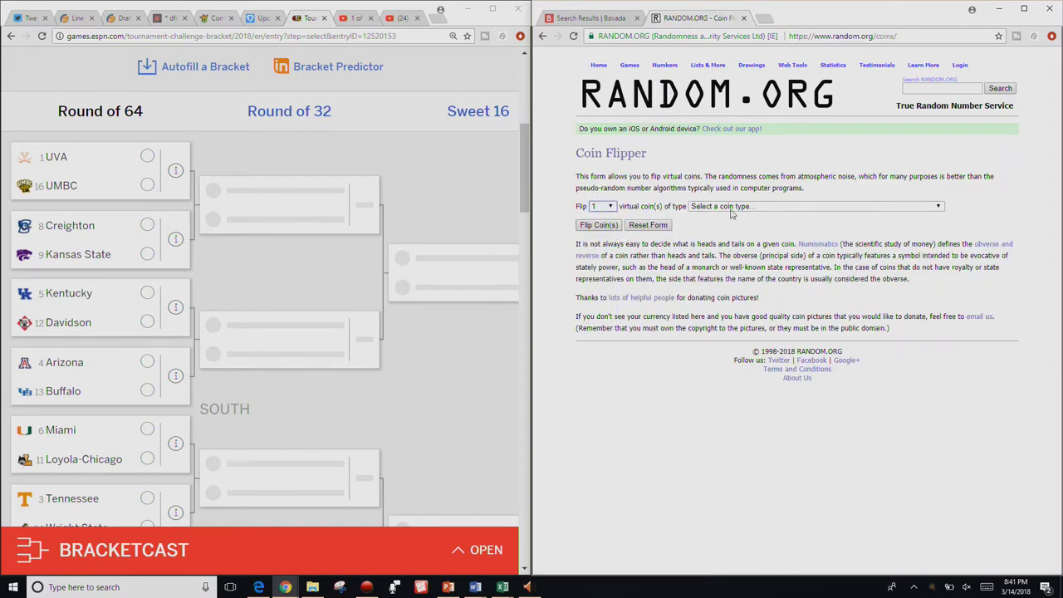
pyautogui.click(774, 205)
pyautogui.scroll(-15, 747, 287)
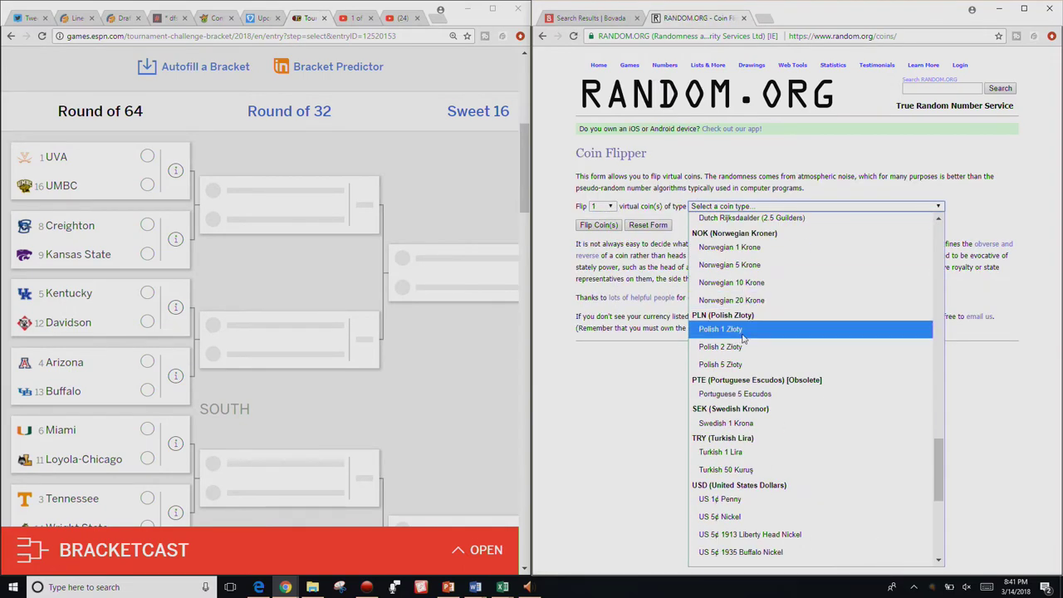
pyautogui.scroll(5, 743, 337)
pyautogui.scroll(-8, 739, 355)
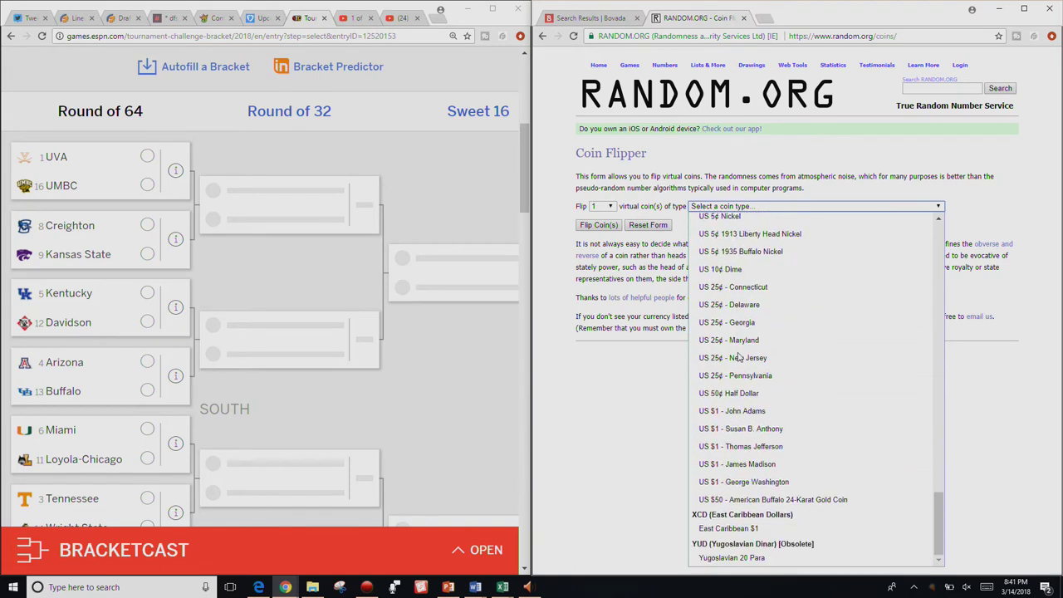
pyautogui.click(729, 427)
# - Flip the coin four times, then return to the Bovada odds tab
pyautogui.click(597, 225)
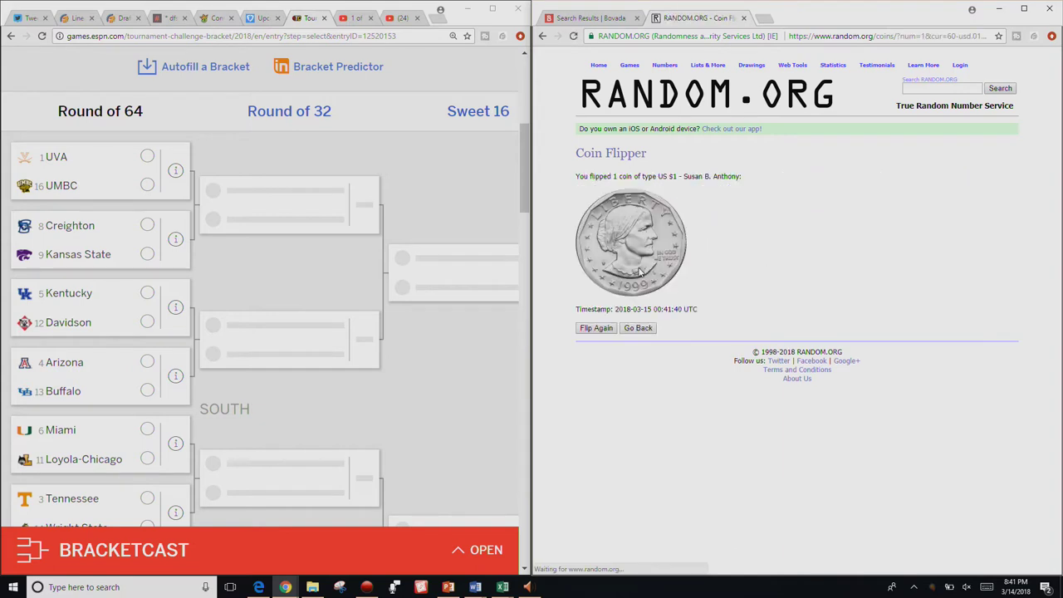
pyautogui.click(594, 328)
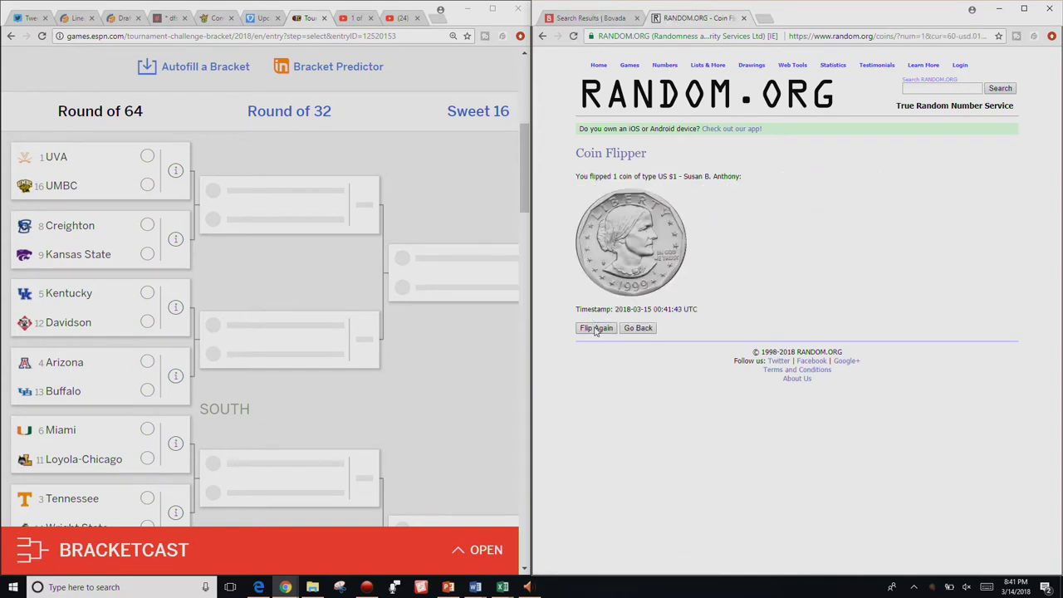
pyautogui.click(594, 329)
pyautogui.click(596, 331)
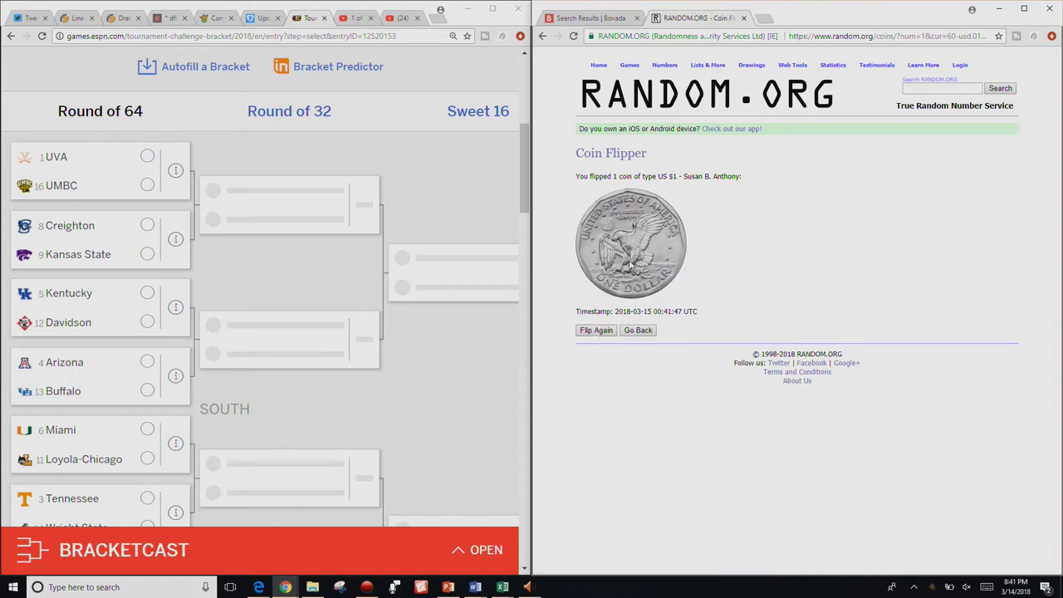
pyautogui.click(612, 17)
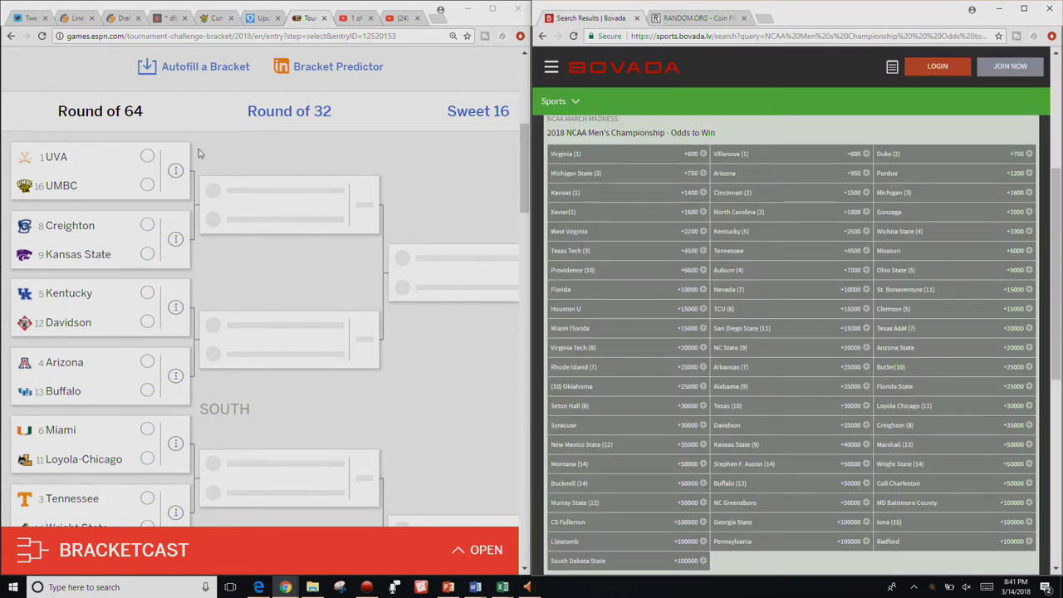
# - Pick UVA, Creighton over Kansas State, Kentucky over Davidson and Arizona over Buffalo
pyautogui.click(110, 154)
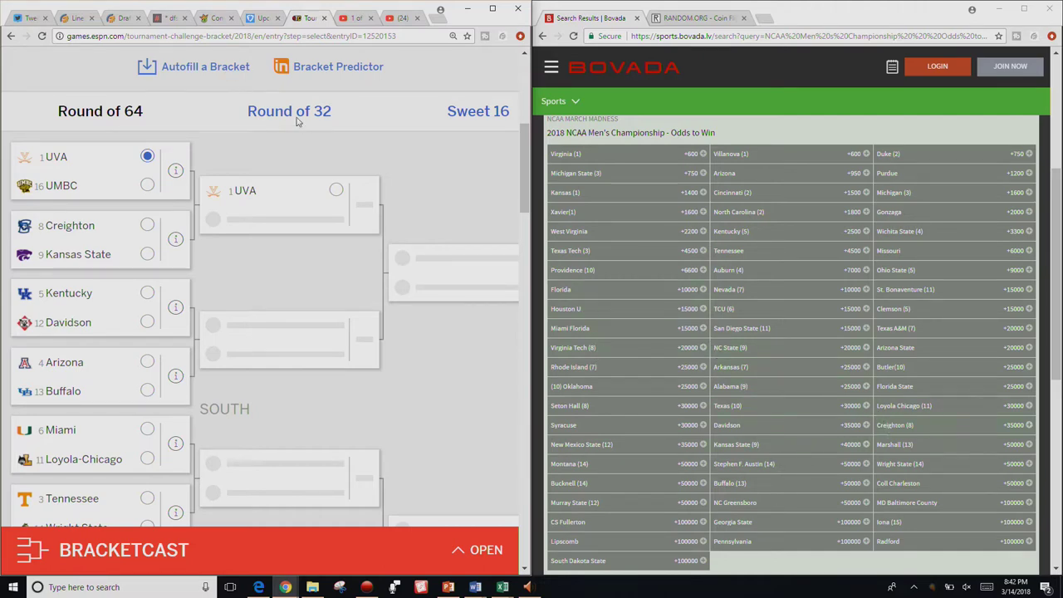
pyautogui.click(147, 225)
pyautogui.scroll(-2, 431, 227)
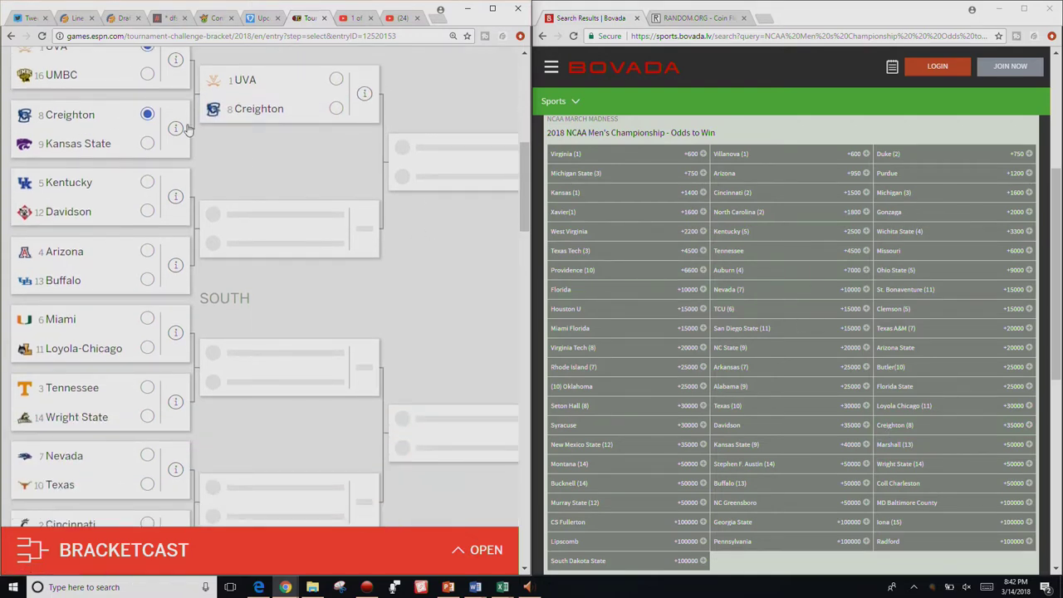
pyautogui.click(129, 180)
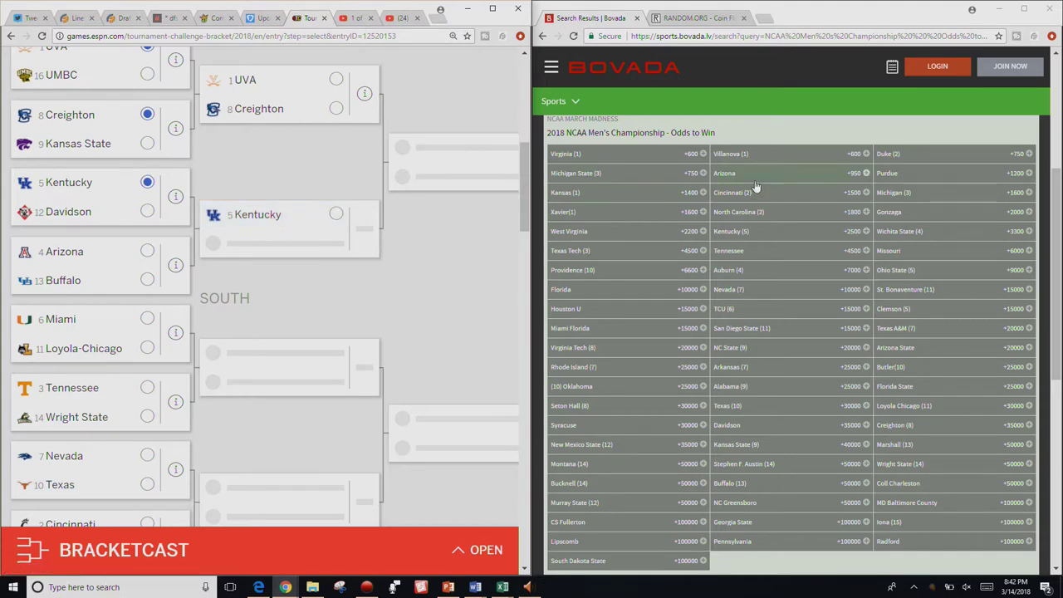
pyautogui.click(90, 259)
pyautogui.scroll(-4, 328, 360)
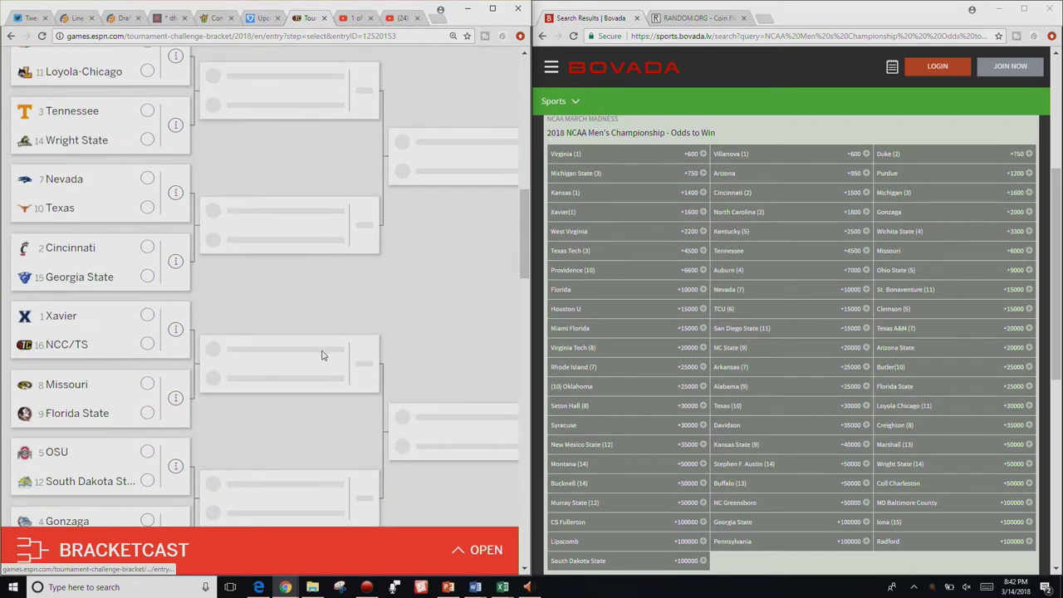
pyautogui.scroll(2, 325, 356)
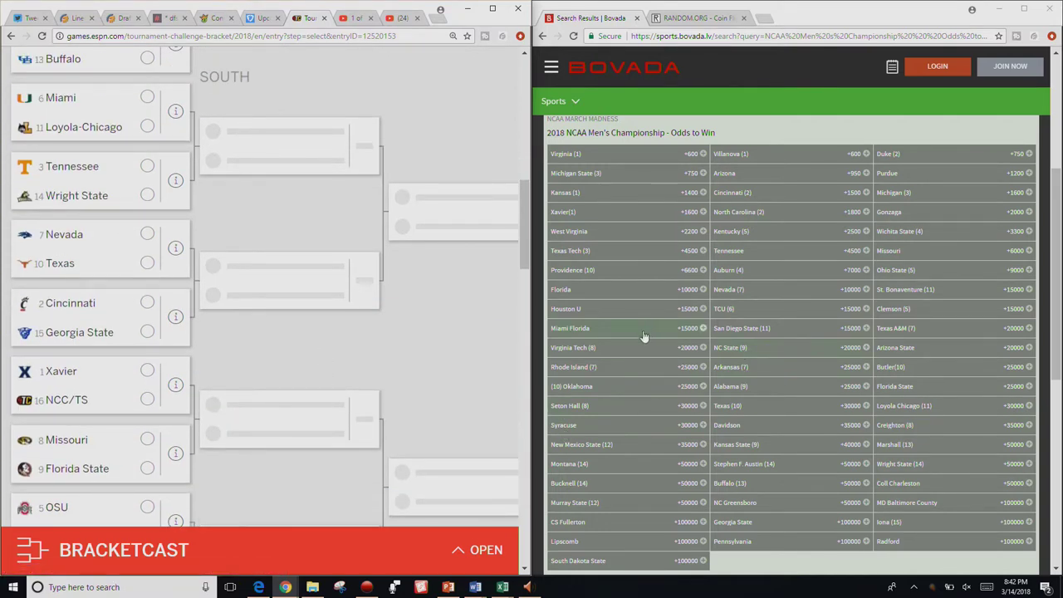
# - Pick Miami, Tennessee, Nevada, Cincinnati and Xavier to win their first-round games
pyautogui.click(97, 97)
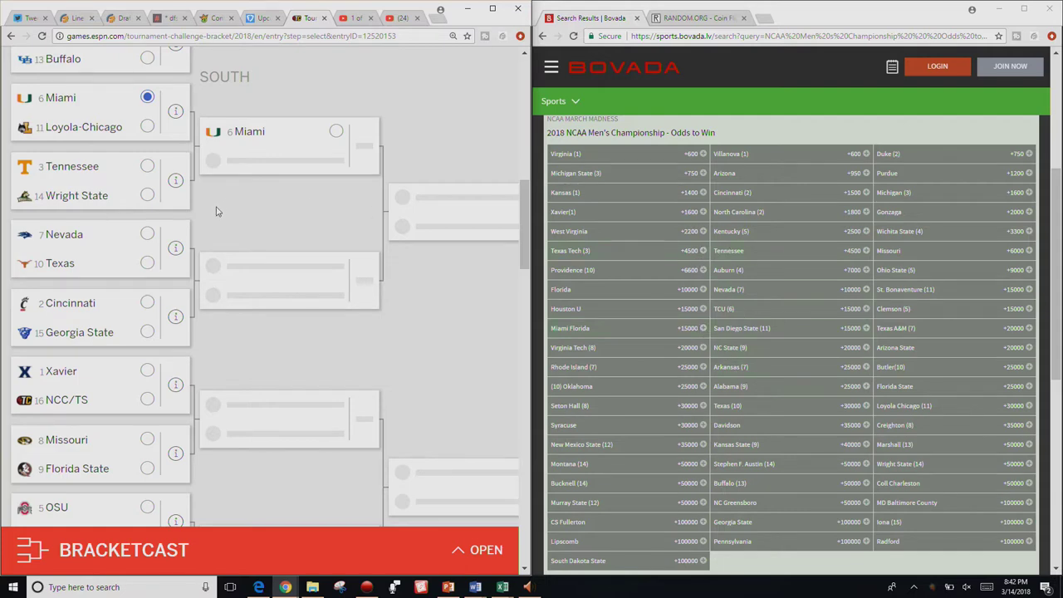
pyautogui.click(98, 168)
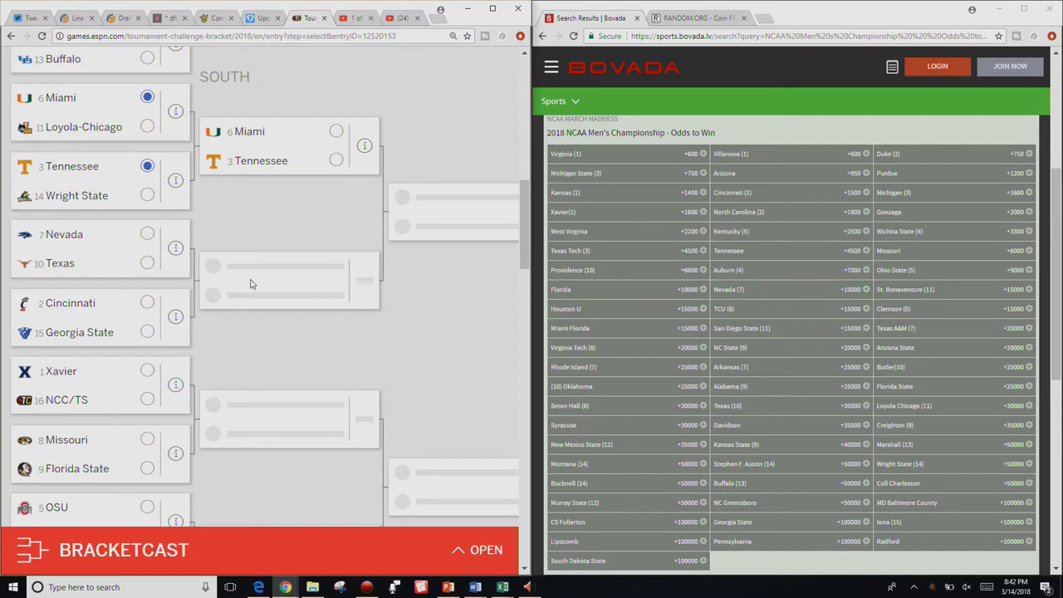
pyautogui.click(147, 233)
pyautogui.click(48, 306)
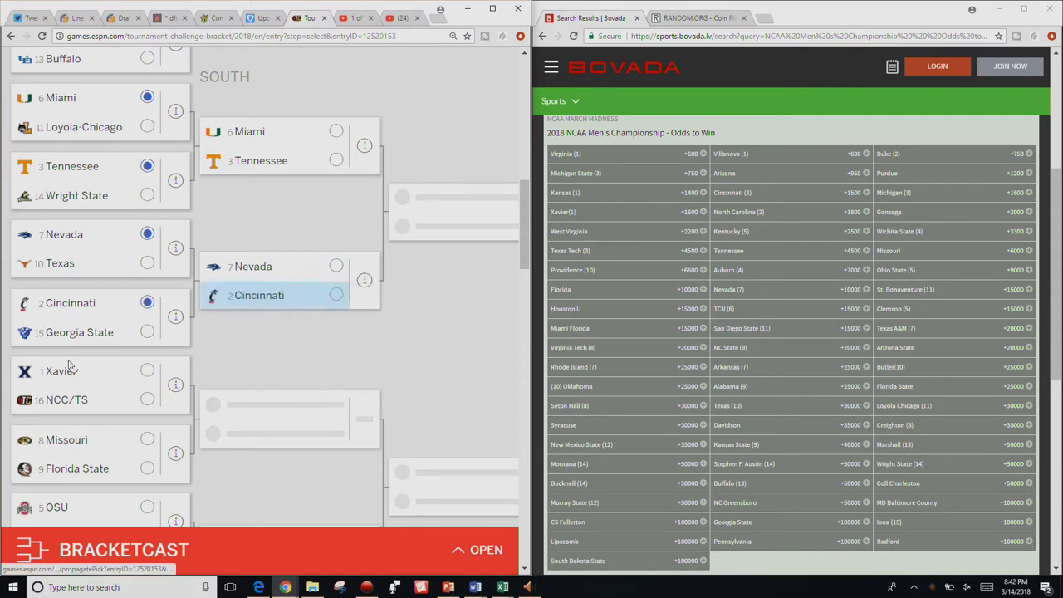
pyautogui.click(121, 378)
# - Advance Missouri over Florida State, OSU, and Gonzaga over UNCG in the first round
pyautogui.scroll(-3, 273, 339)
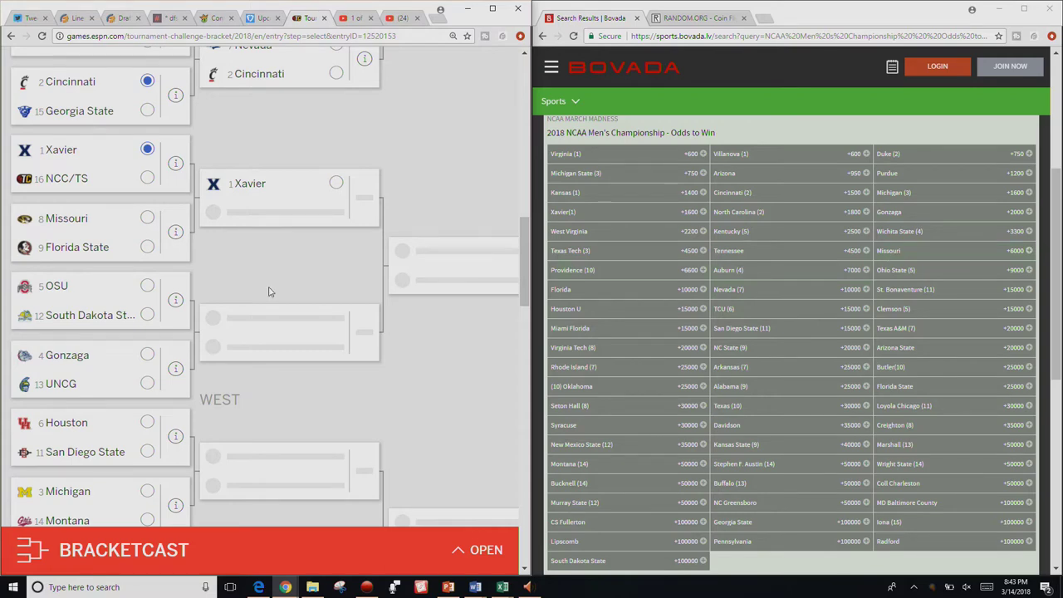
pyautogui.click(147, 218)
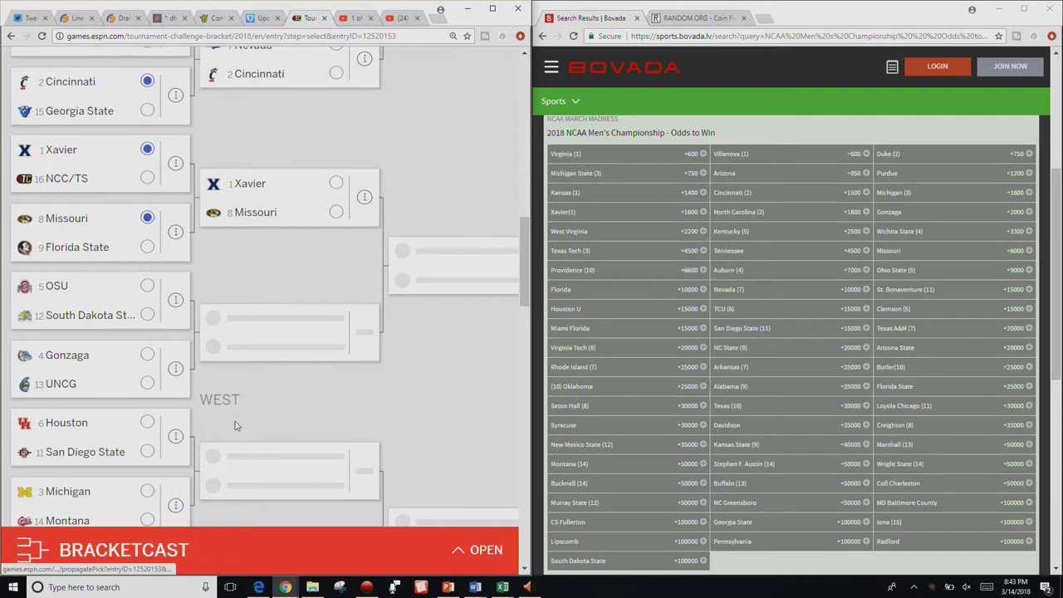
pyautogui.click(127, 289)
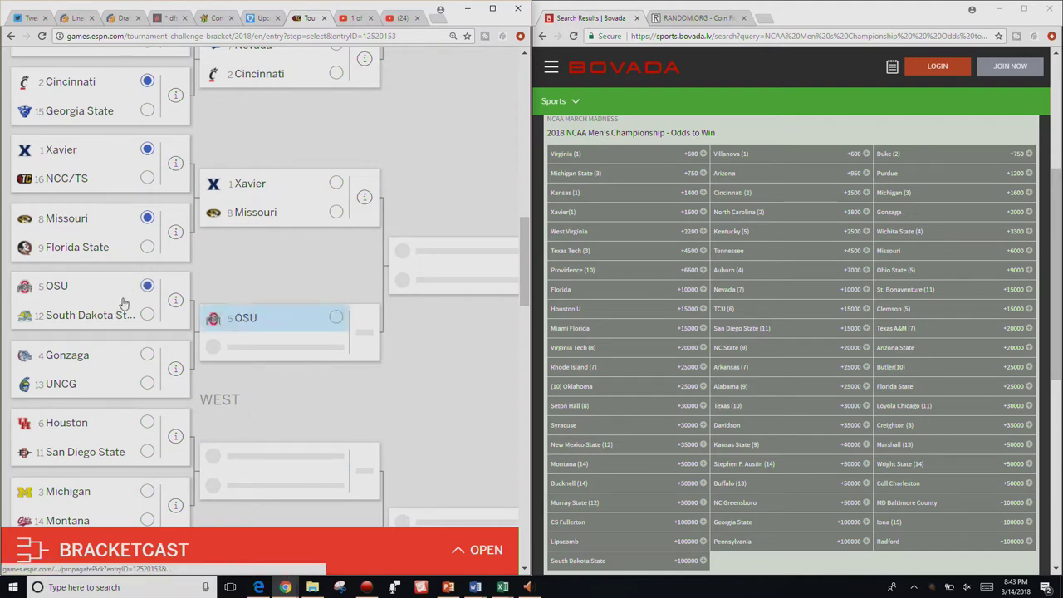
pyautogui.click(105, 359)
pyautogui.scroll(-2, 110, 357)
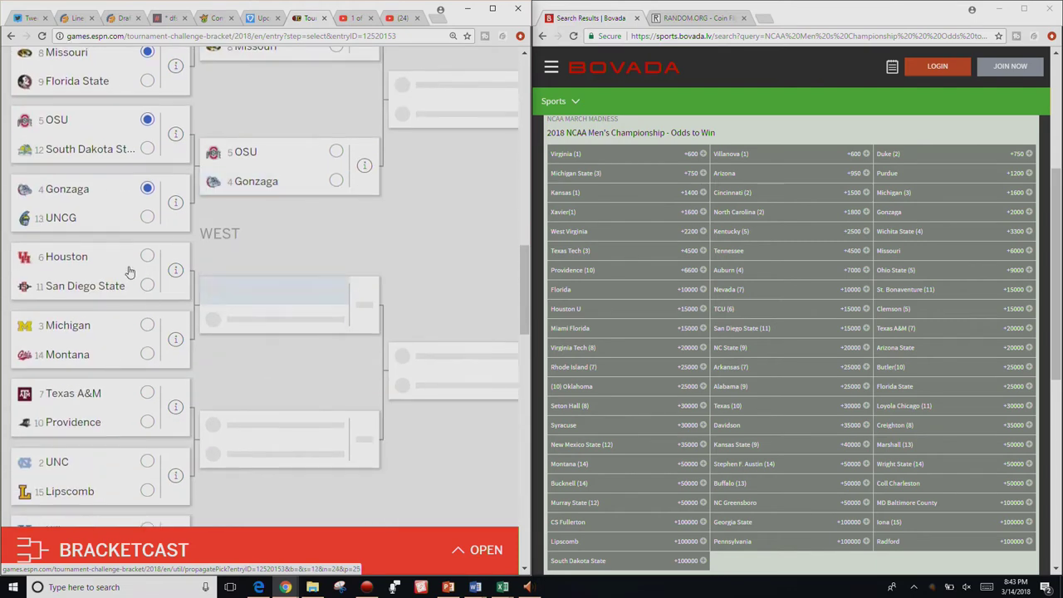
# - Pick Houston, Michigan, Providence and UNC to win their West first-round games
pyautogui.click(131, 267)
pyautogui.click(127, 327)
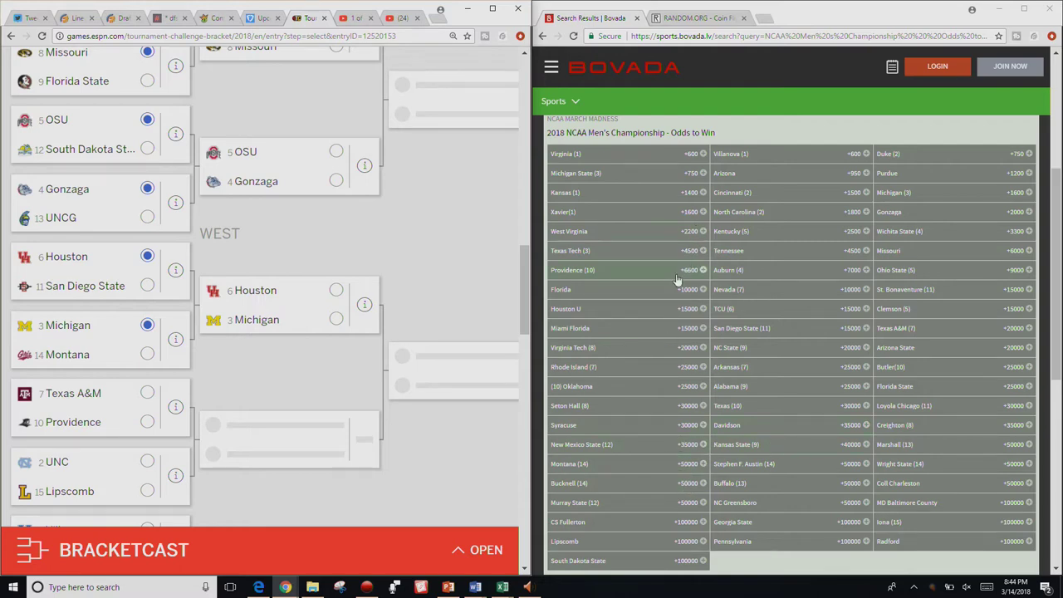
pyautogui.click(114, 423)
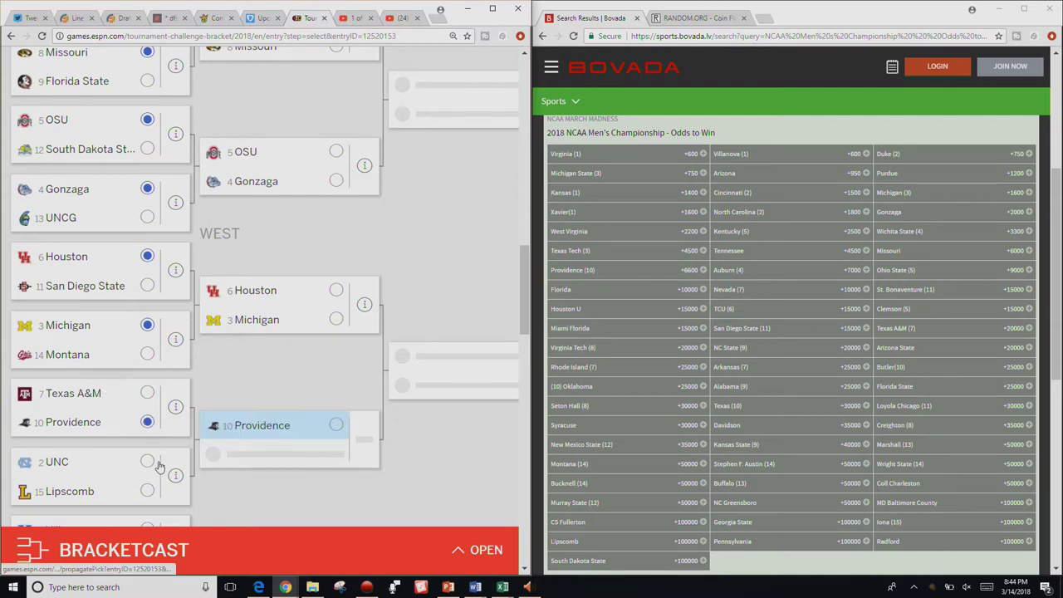
pyautogui.click(158, 464)
# - Advance Villanova over Radford and Virginia Tech over Alabama in the East
pyautogui.scroll(-5, 351, 410)
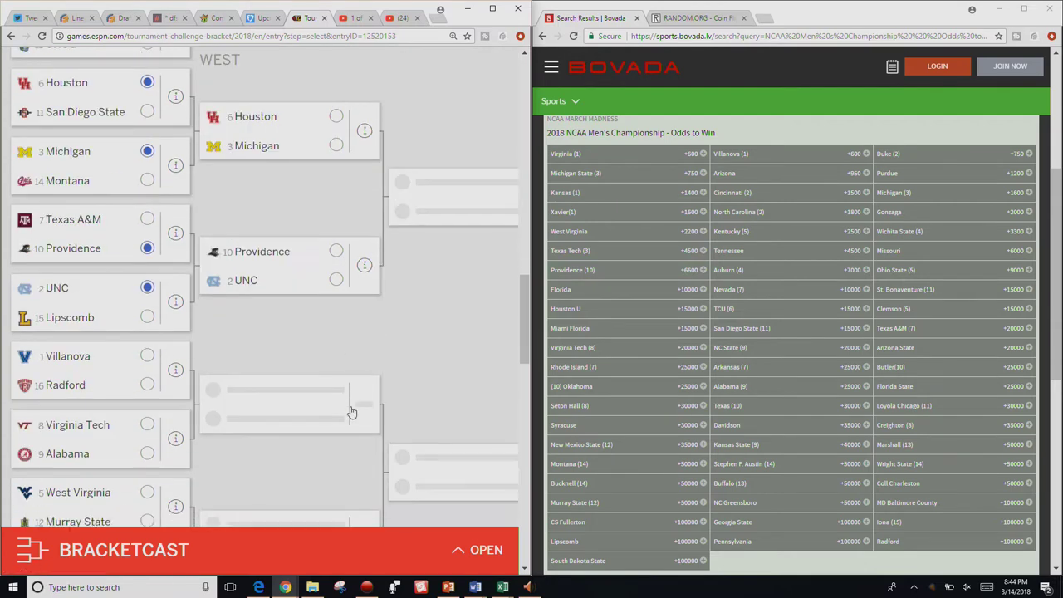
pyautogui.click(105, 145)
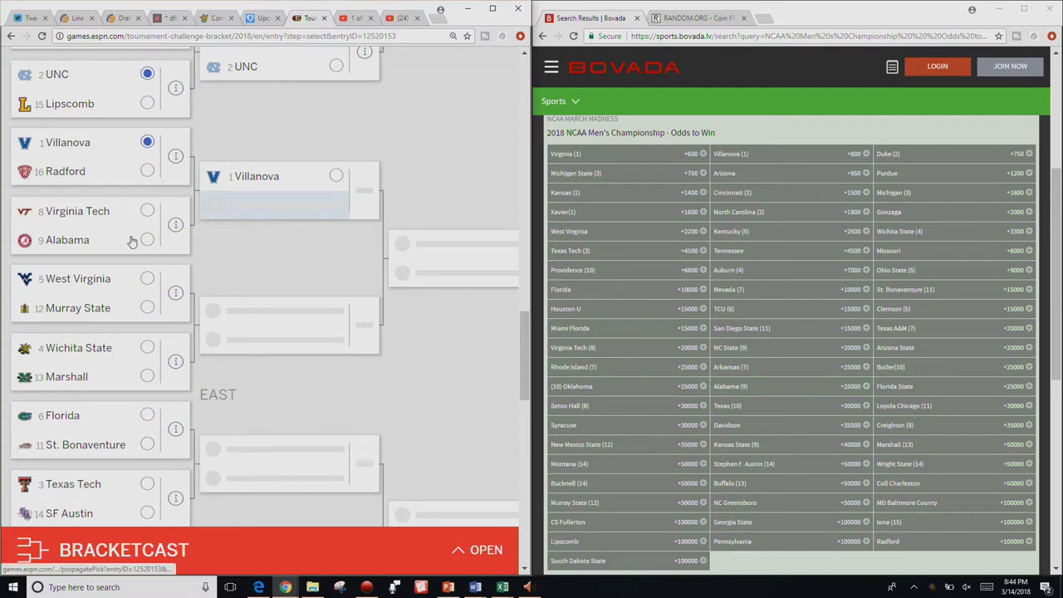
pyautogui.click(147, 210)
# - Advance West Virginia, Wichita State, Florida over St. Bonaventure and Texas Tech over SF Austin
pyautogui.click(104, 278)
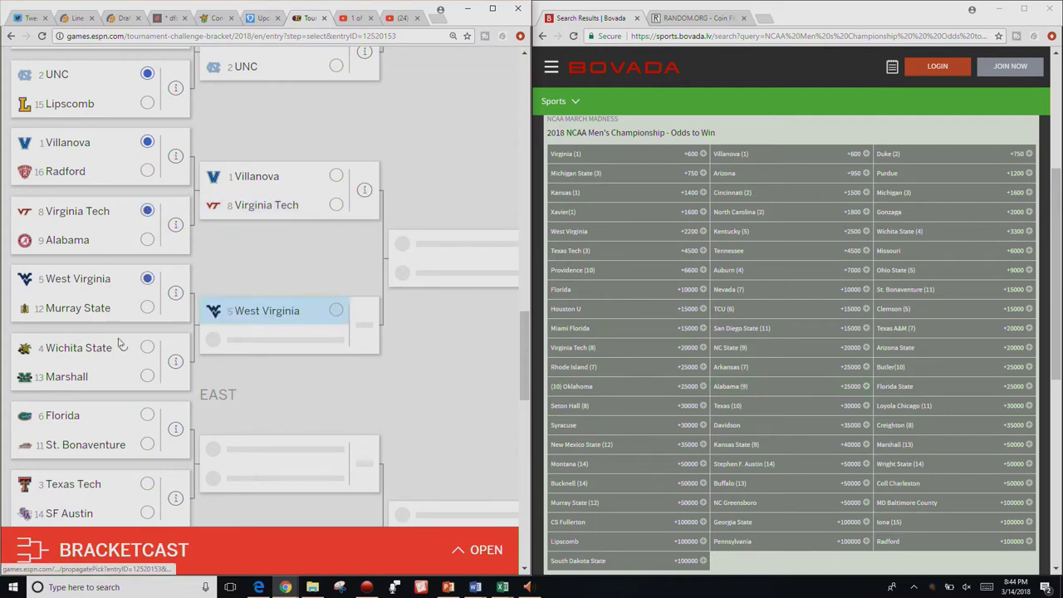
pyautogui.click(137, 353)
pyautogui.scroll(-2, 240, 351)
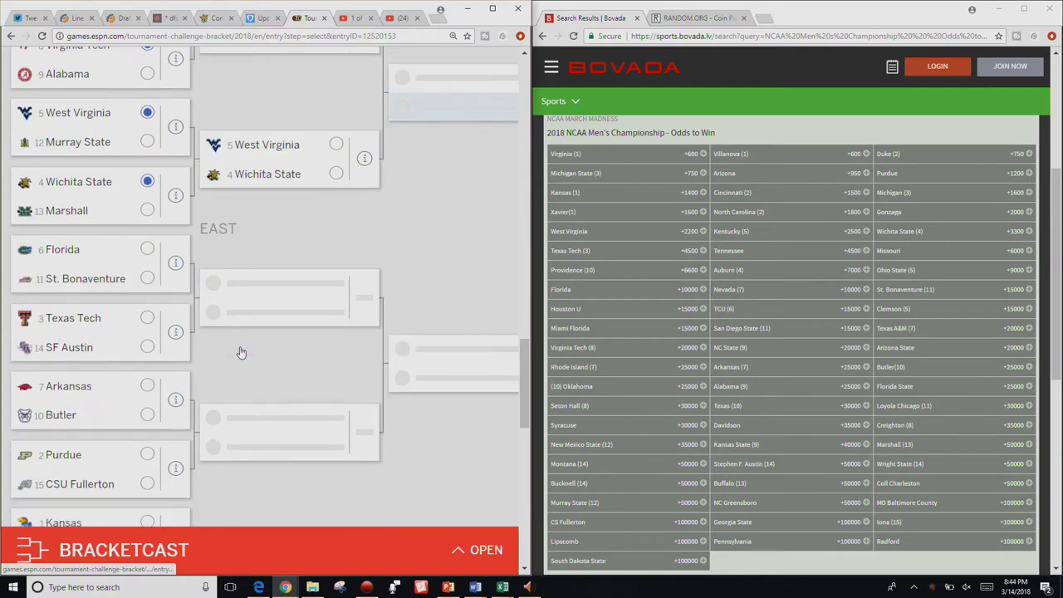
pyautogui.click(139, 278)
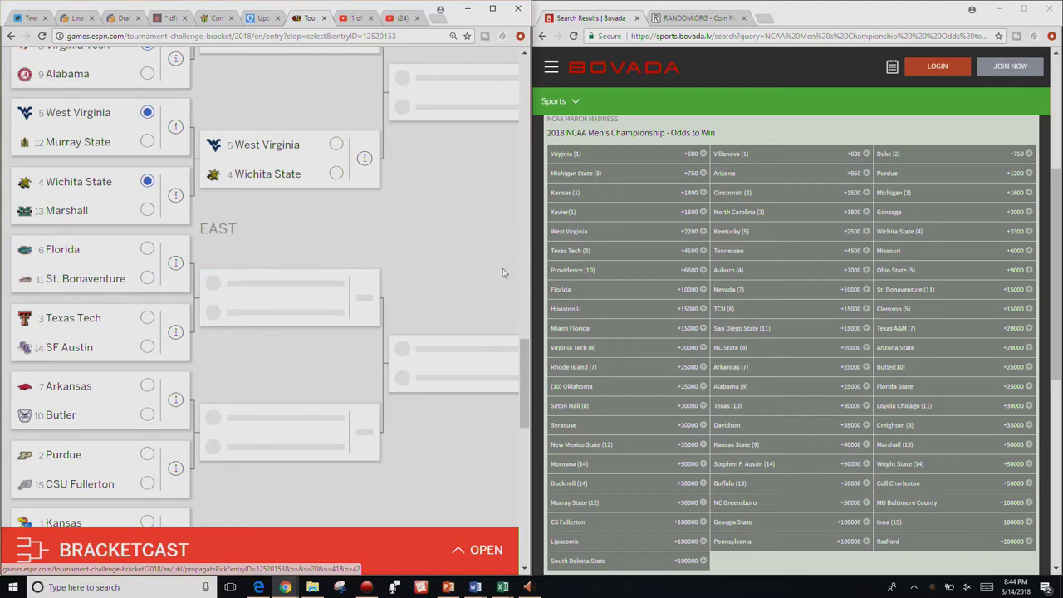
pyautogui.click(147, 250)
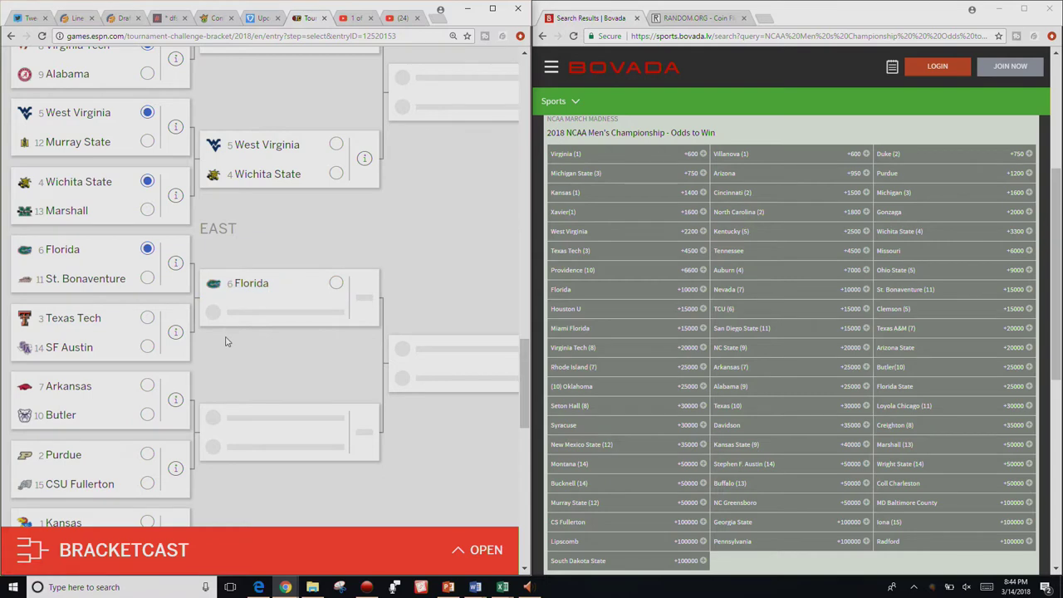
pyautogui.click(120, 317)
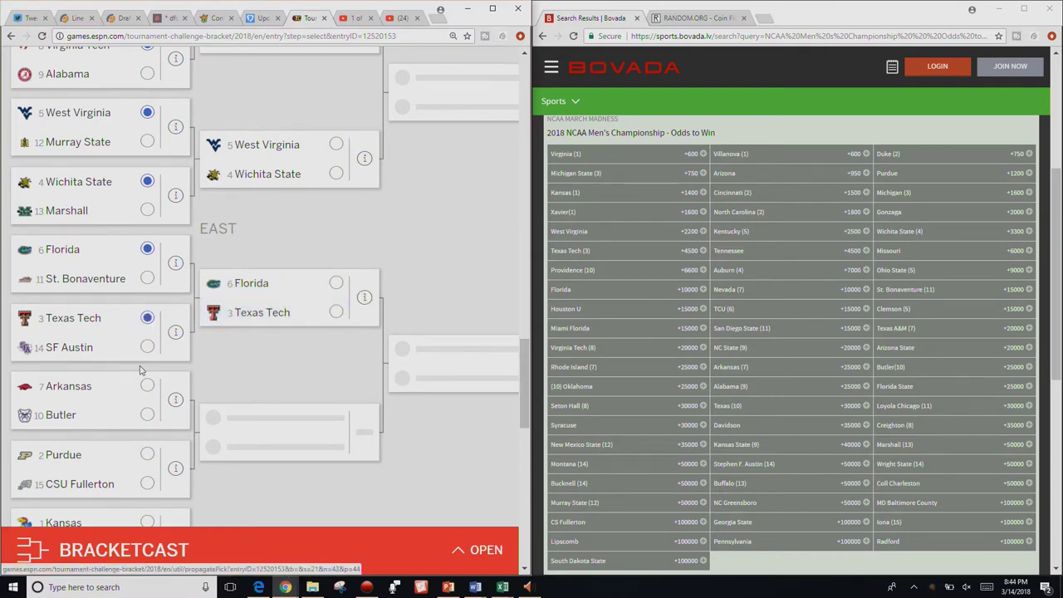
pyautogui.scroll(-2, 148, 381)
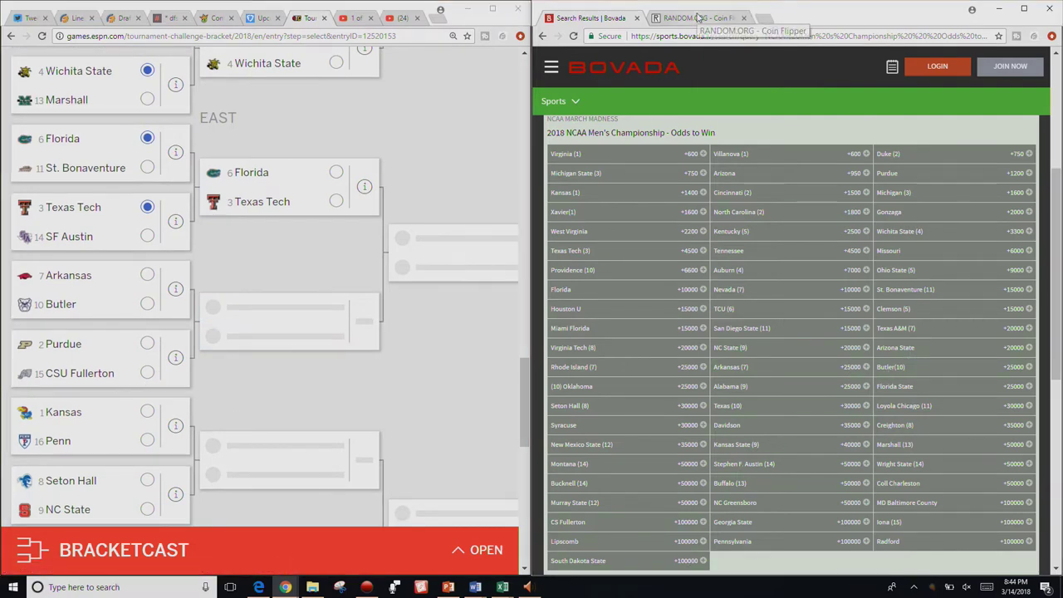
pyautogui.click(700, 17)
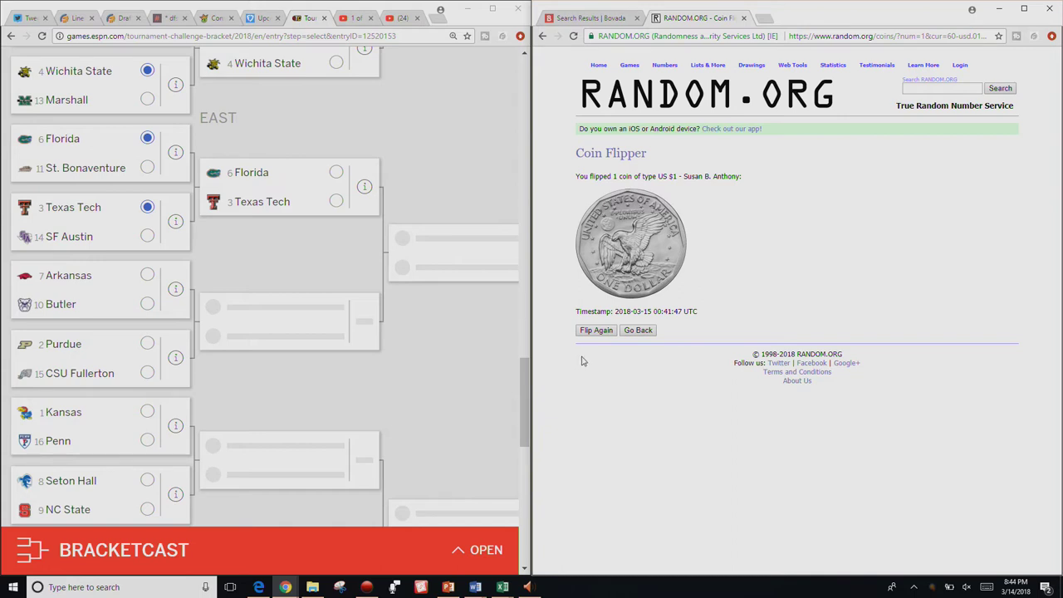
# - Flip the coin again and advance Butler over Arkansas based on the result
pyautogui.click(600, 331)
pyautogui.click(116, 310)
# - Back on the bracket, advance Purdue over CSU Fullerton and Kansas over Penn
pyautogui.hotkey('alt', 'Tab')
pyautogui.hotkey('ctrl', 'shift', 'Tab')
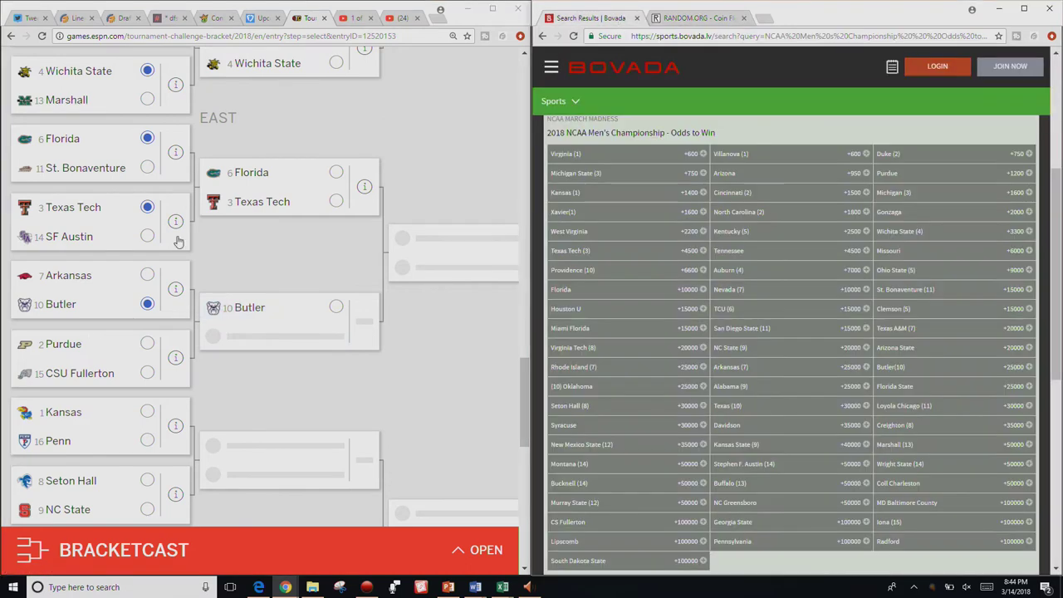
pyautogui.click(51, 351)
pyautogui.click(86, 412)
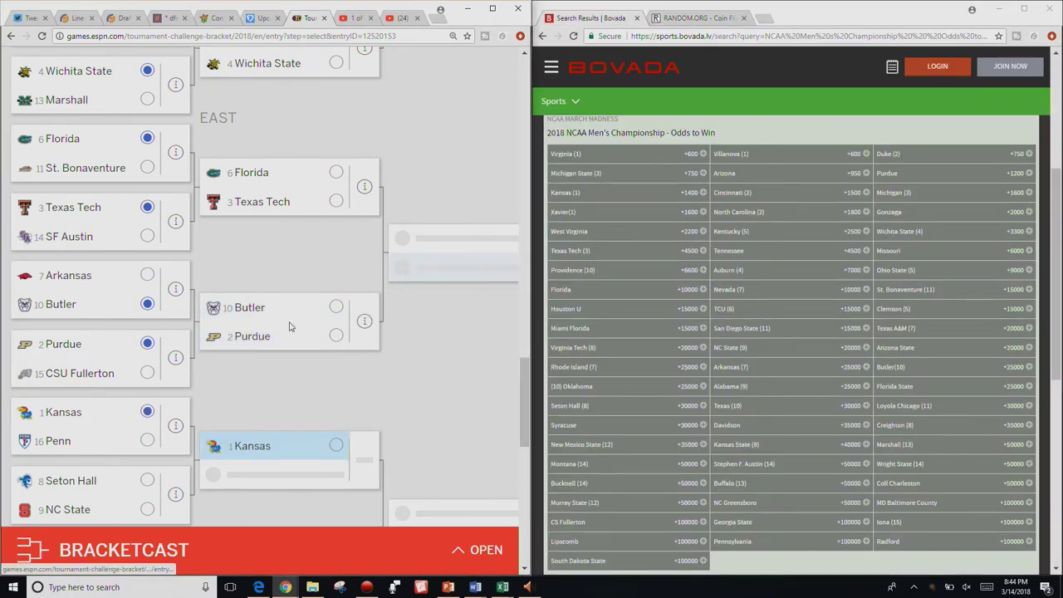
pyautogui.scroll(-3, 295, 321)
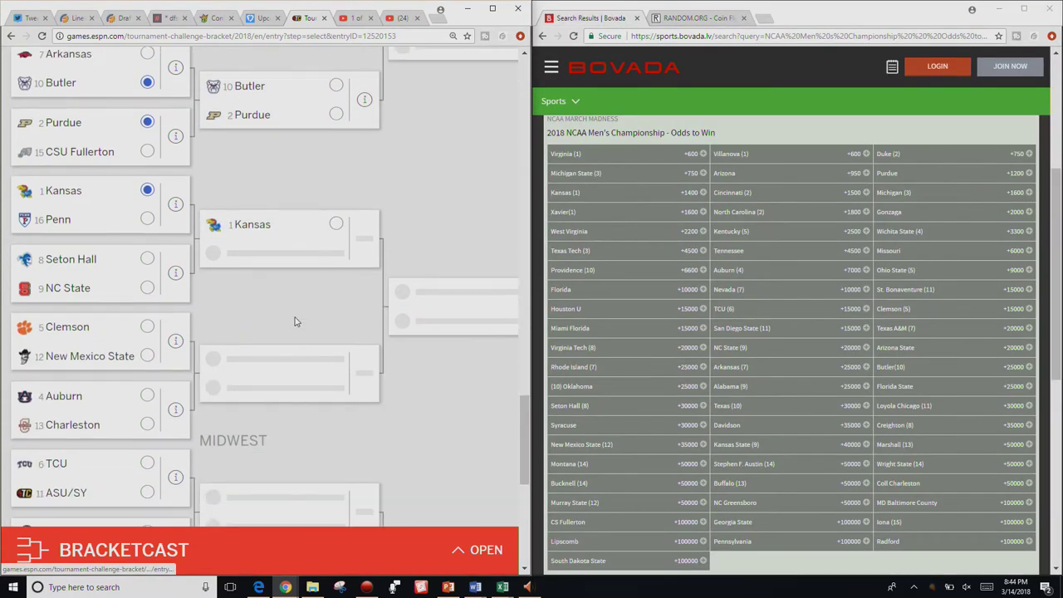
# - Advance NC State, Clemson, Auburn and TCU through their first-round games
pyautogui.click(93, 289)
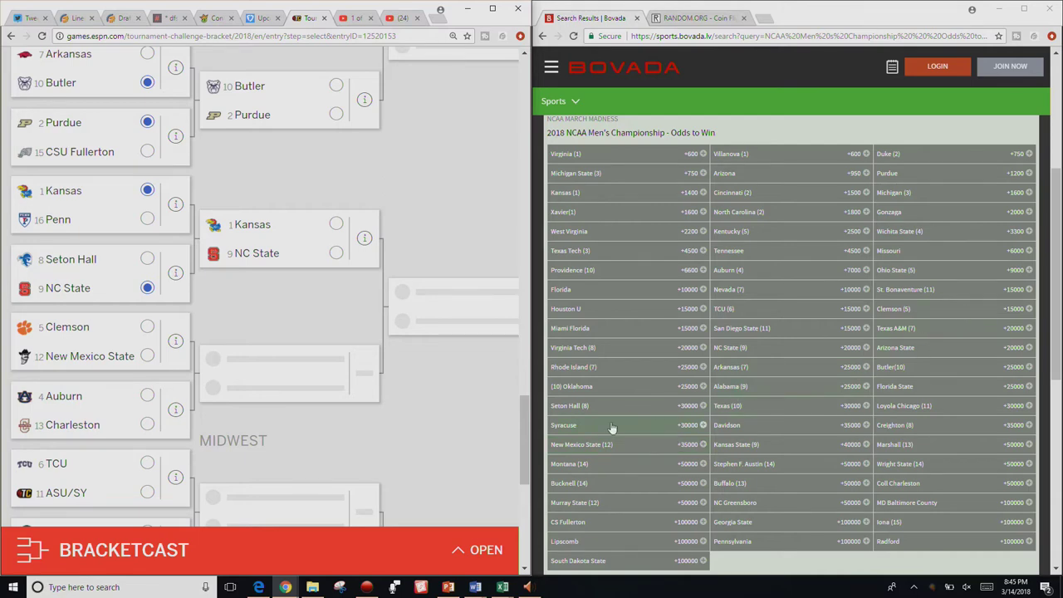
pyautogui.click(133, 327)
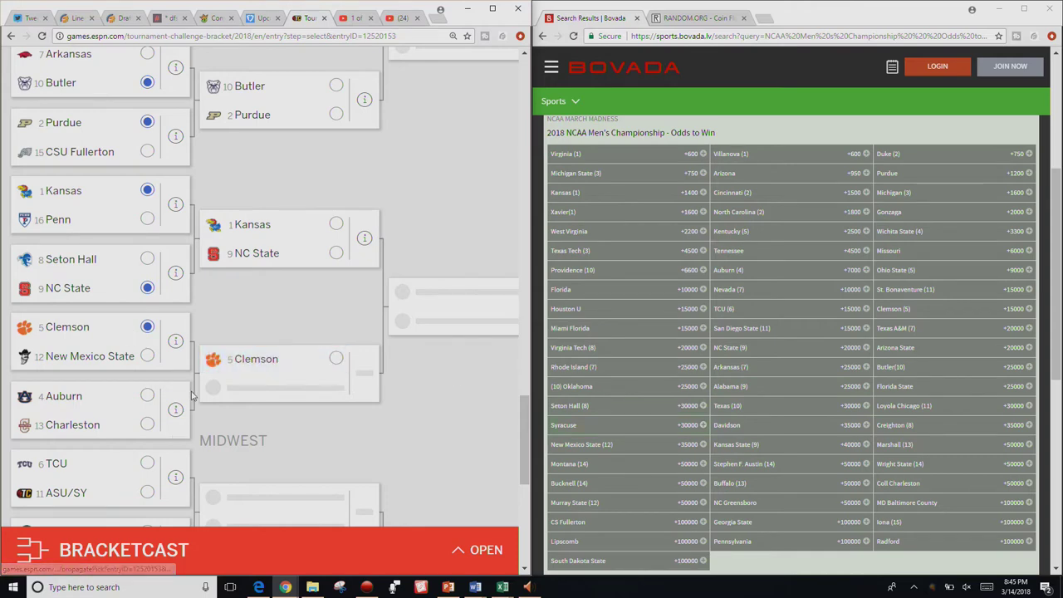
pyautogui.click(120, 397)
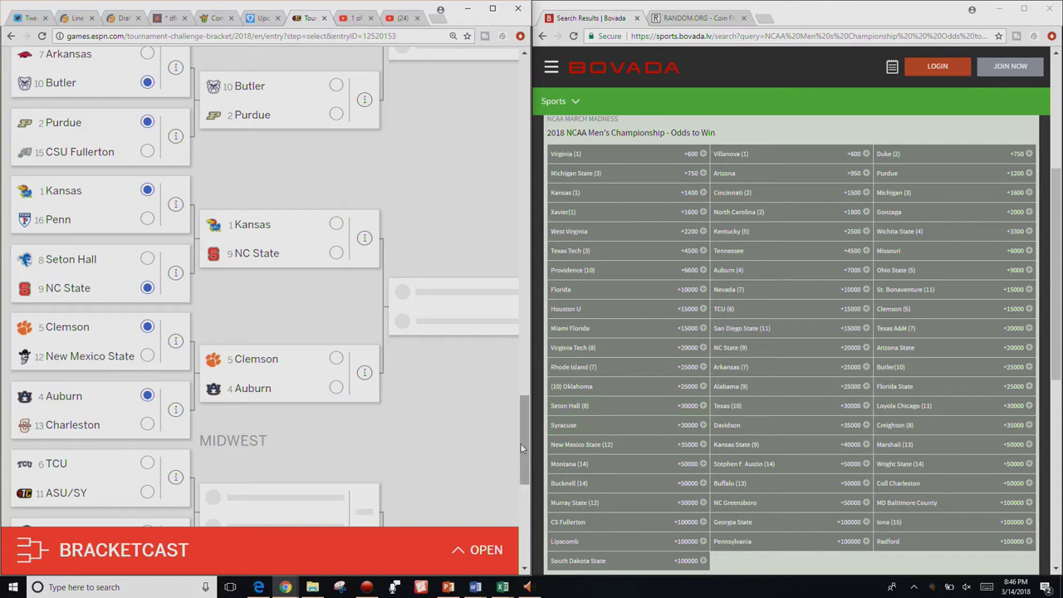
pyautogui.click(136, 470)
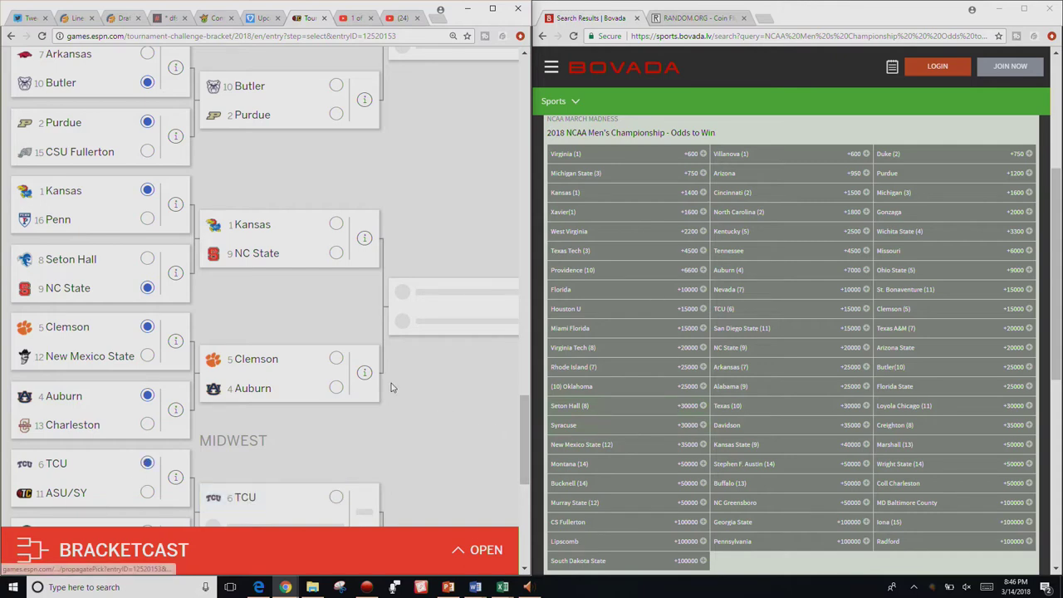
pyautogui.scroll(-3, 390, 388)
pyautogui.scroll(15, 392, 387)
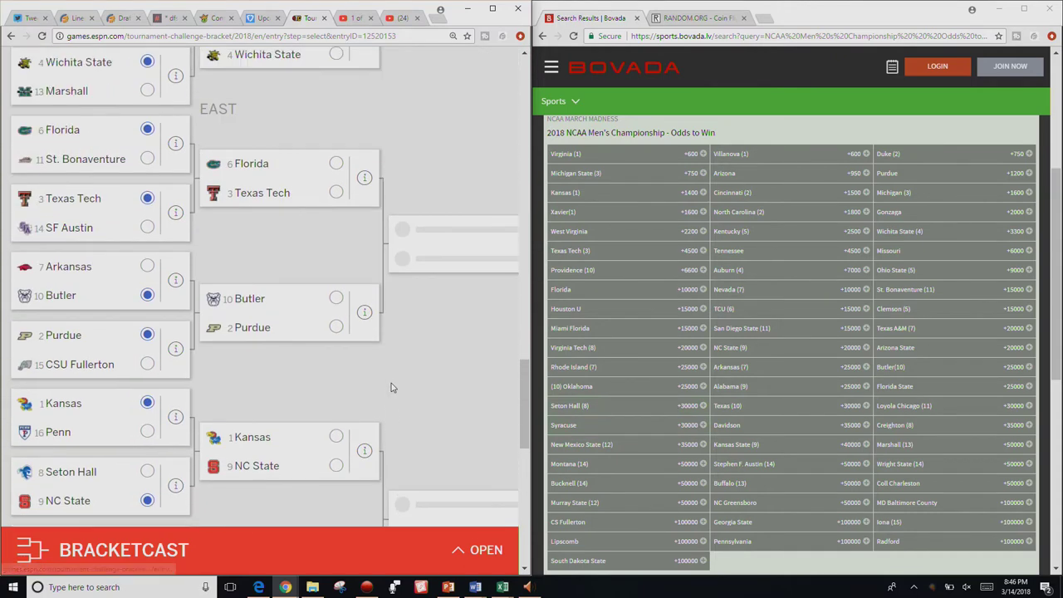
pyautogui.scroll(3, 392, 387)
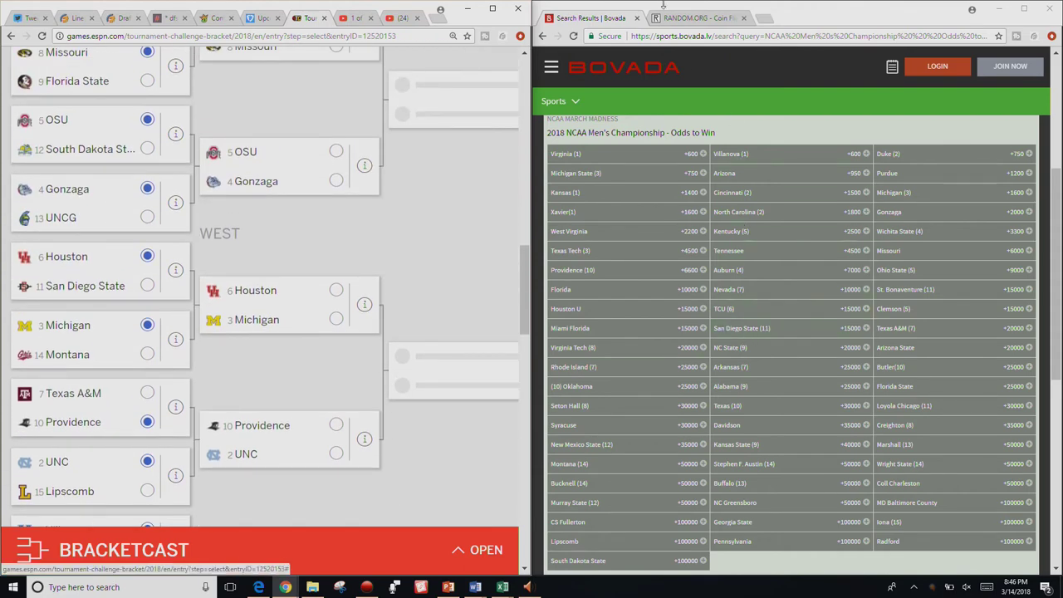
# - Flip a fresh coin and advance San Diego State over Houston
pyautogui.click(683, 20)
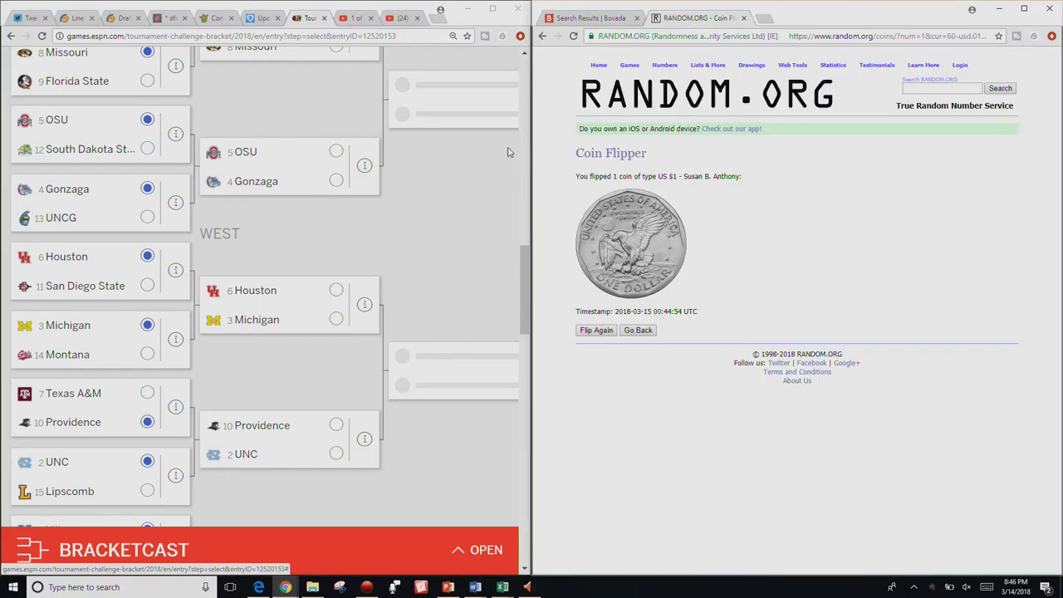
pyautogui.click(589, 331)
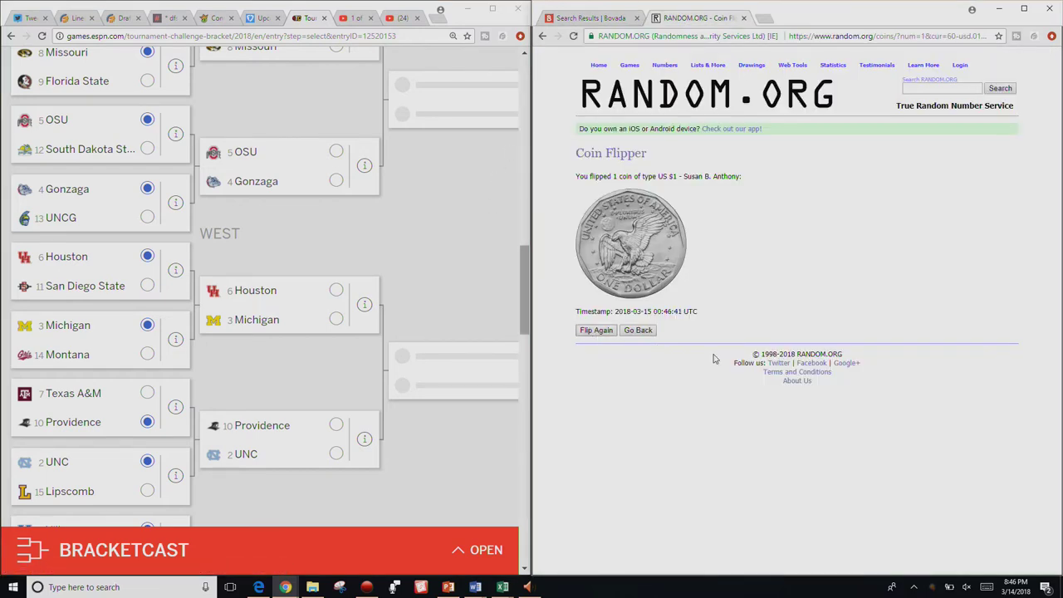
pyautogui.scroll(-4, 247, 387)
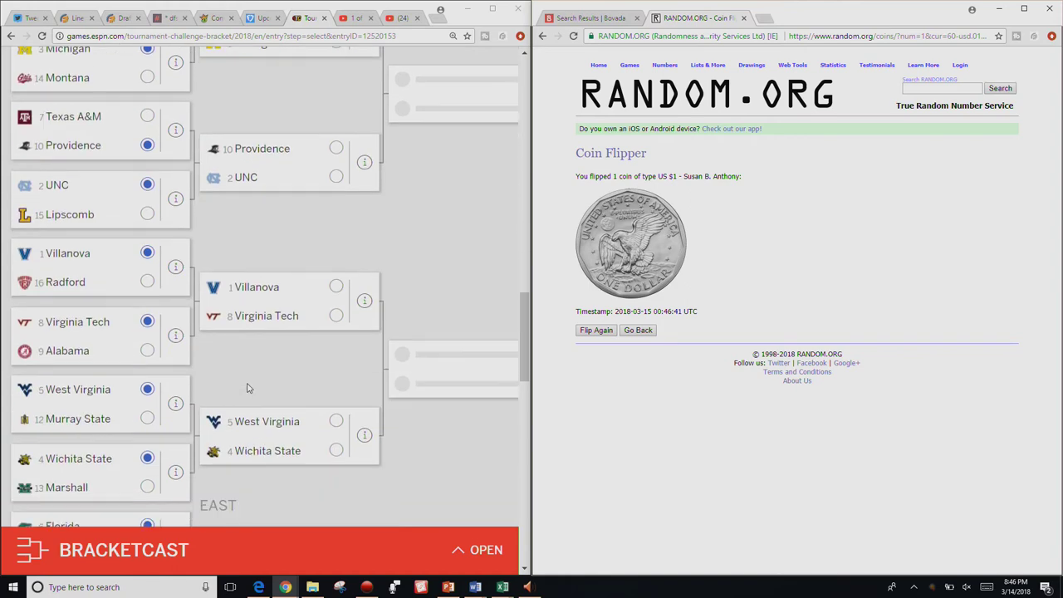
pyautogui.scroll(-5, 247, 386)
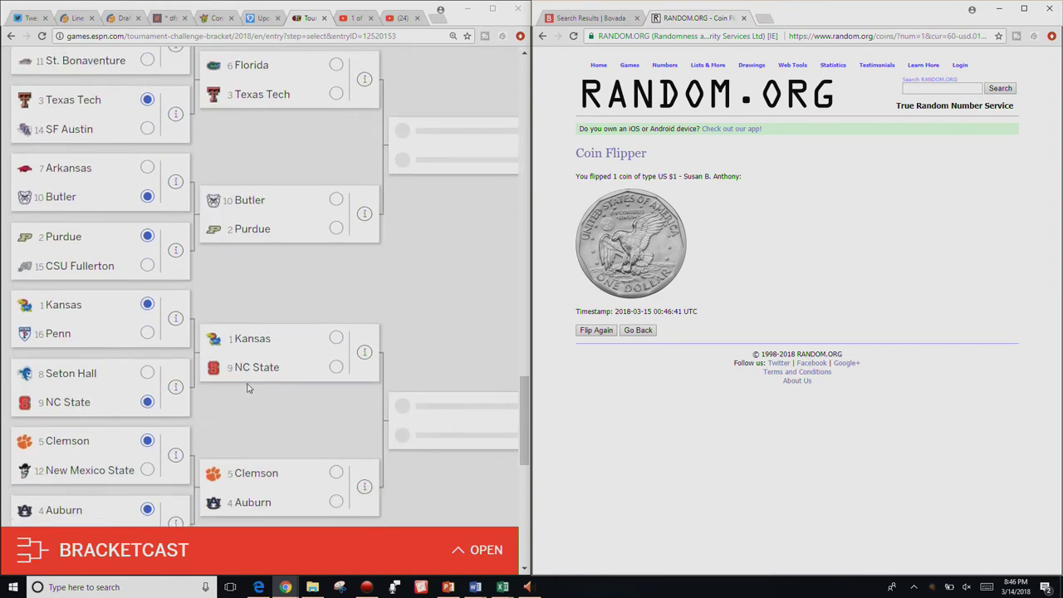
pyautogui.scroll(6, 247, 387)
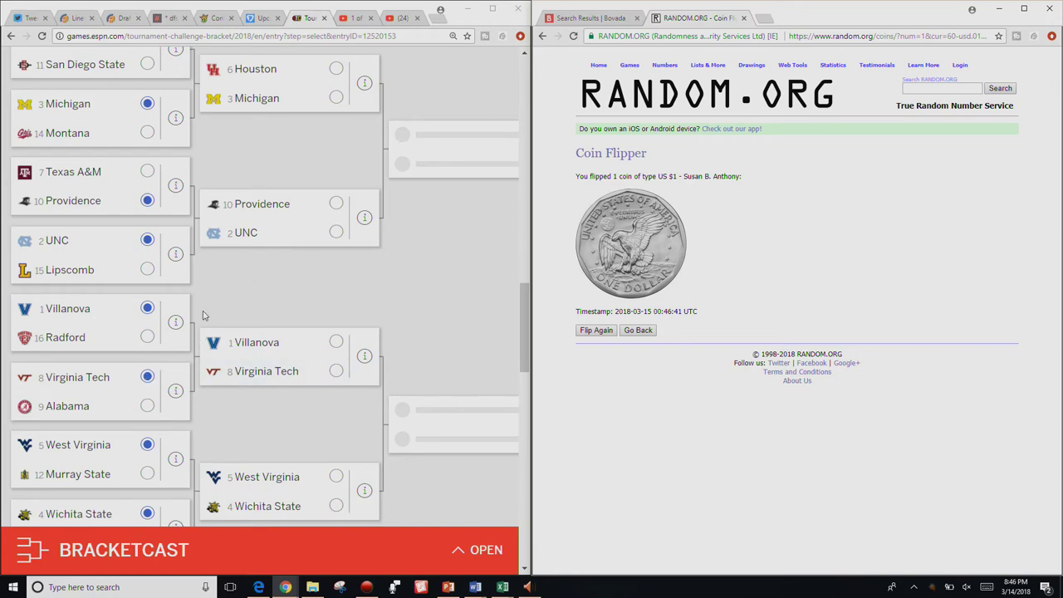
pyautogui.scroll(1, 203, 316)
pyautogui.click(117, 174)
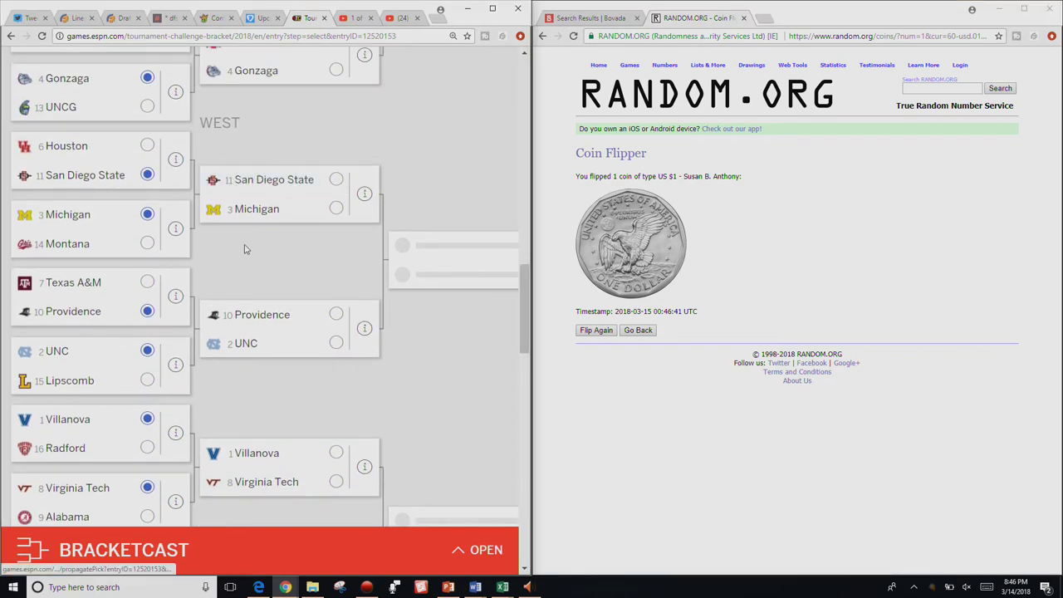
pyautogui.scroll(-6, 249, 249)
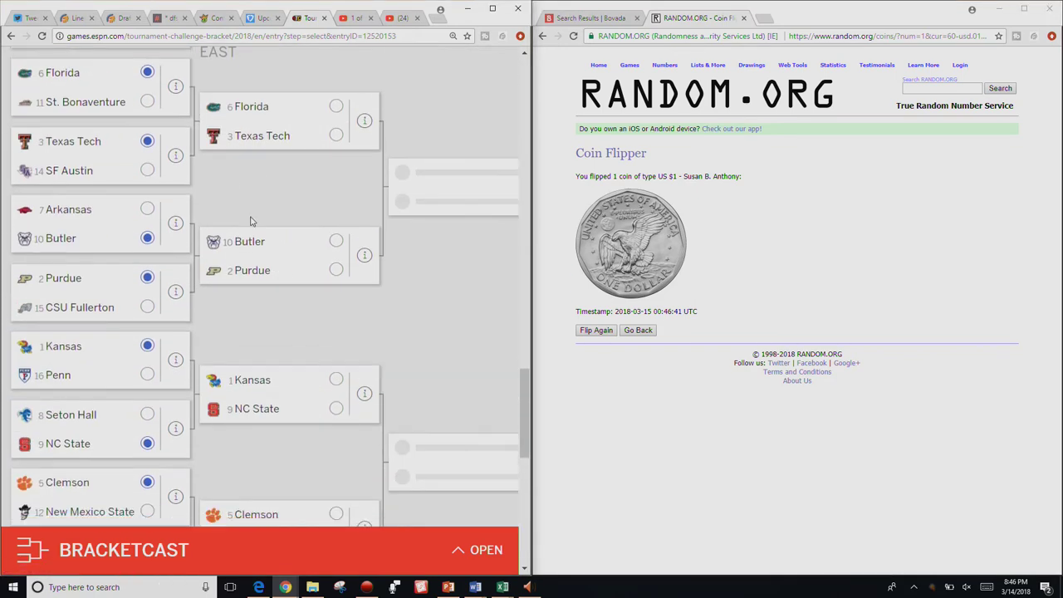
pyautogui.scroll(-4, 251, 221)
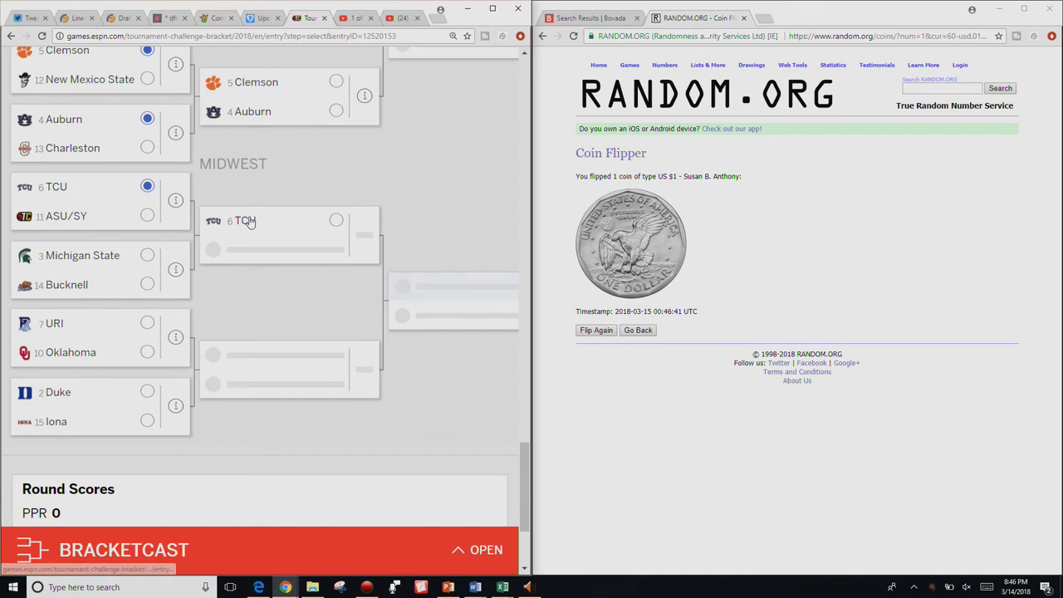
# - Advance Michigan State over Bucknell, flip again, then pick URI over Oklahoma and Duke over Iona
pyautogui.click(548, 20)
pyautogui.click(104, 253)
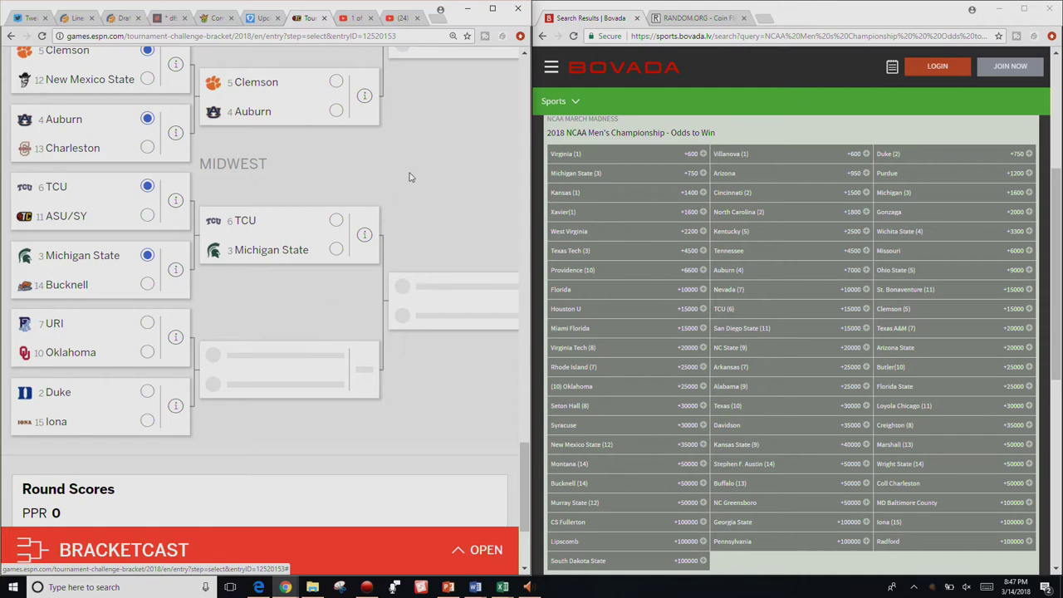
pyautogui.click(702, 10)
pyautogui.click(703, 15)
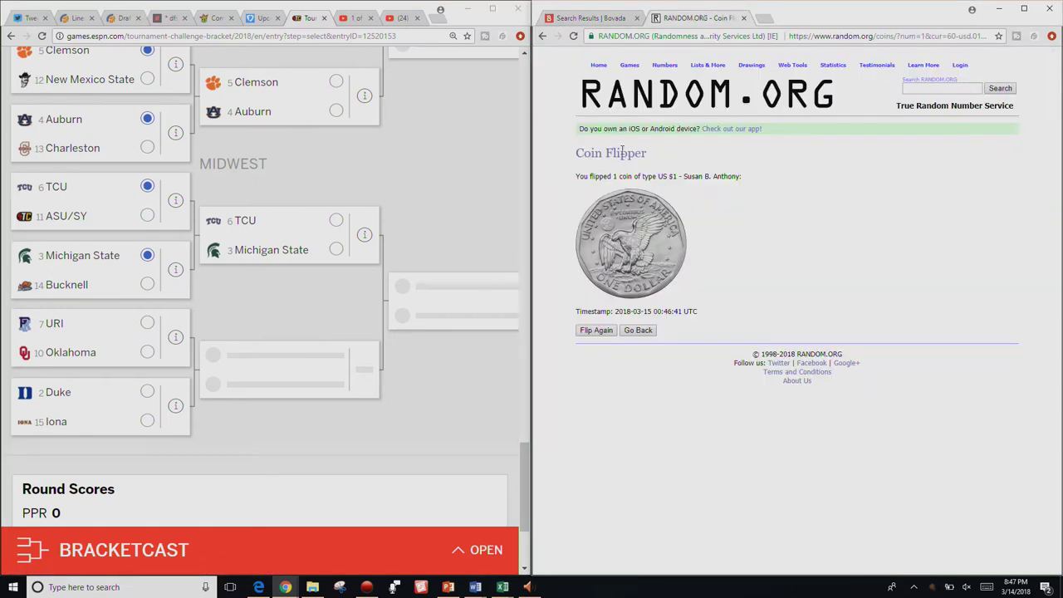
pyautogui.click(594, 330)
pyautogui.click(93, 332)
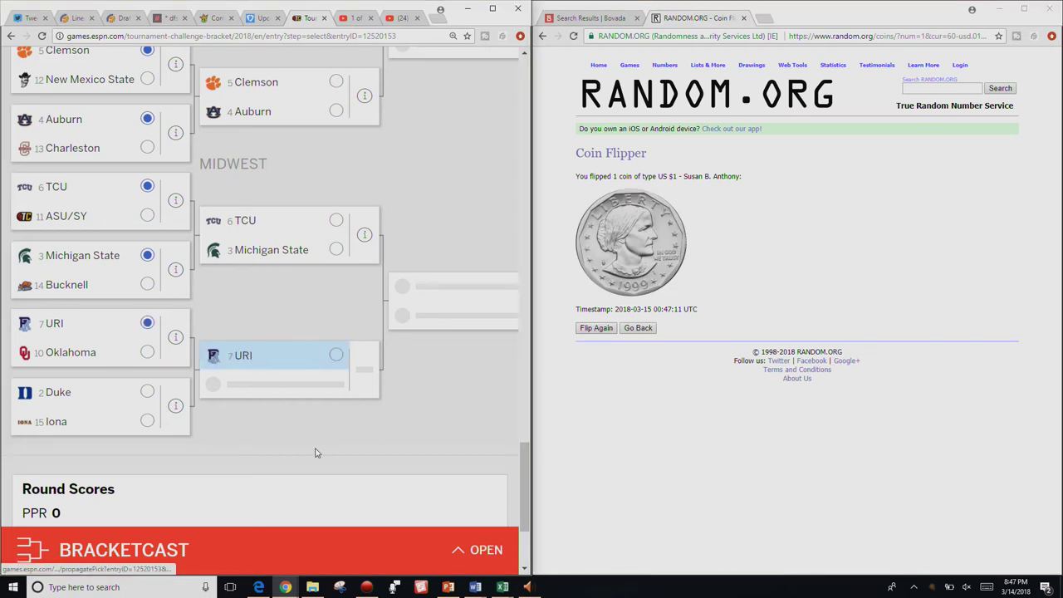
pyautogui.click(100, 392)
pyautogui.click(602, 21)
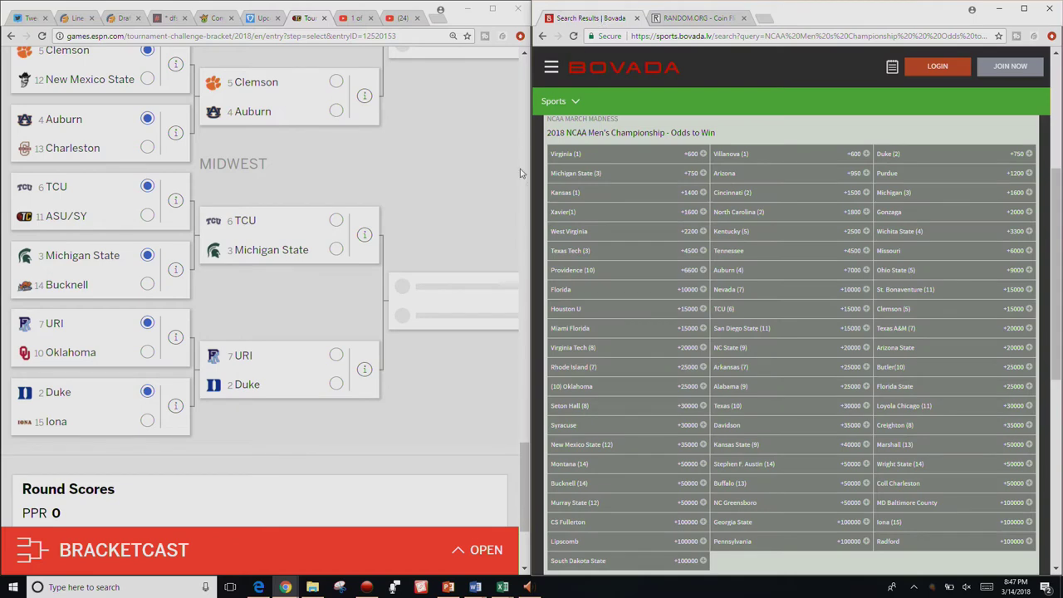
pyautogui.scroll(10, 340, 222)
pyautogui.scroll(12, 341, 223)
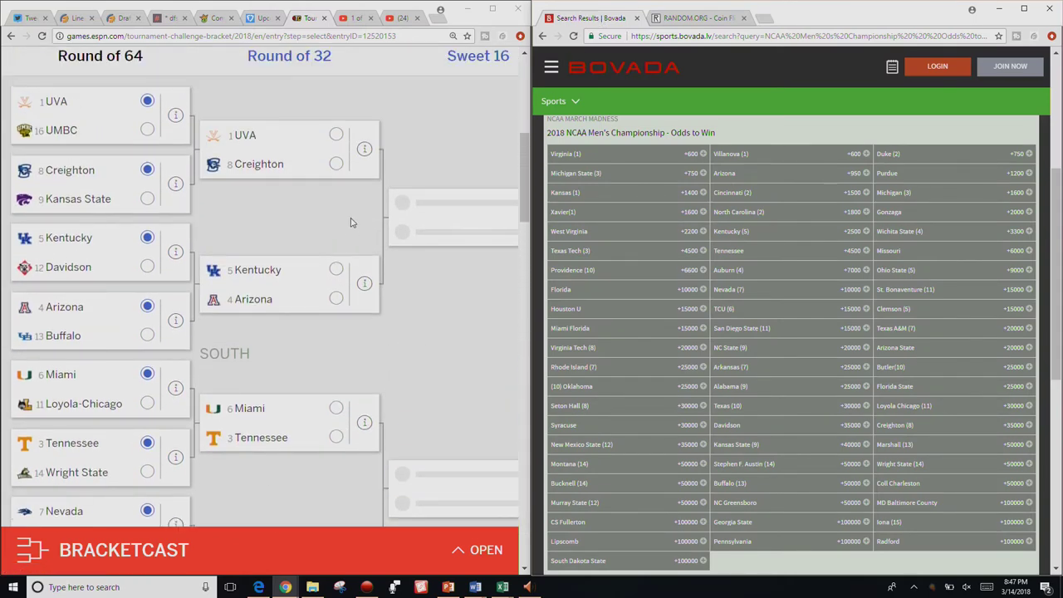
# - Send UVA, Arizona, Tennessee and Cincinnati (over Nevada) into the Sweet 16
pyautogui.click(280, 150)
pyautogui.click(279, 150)
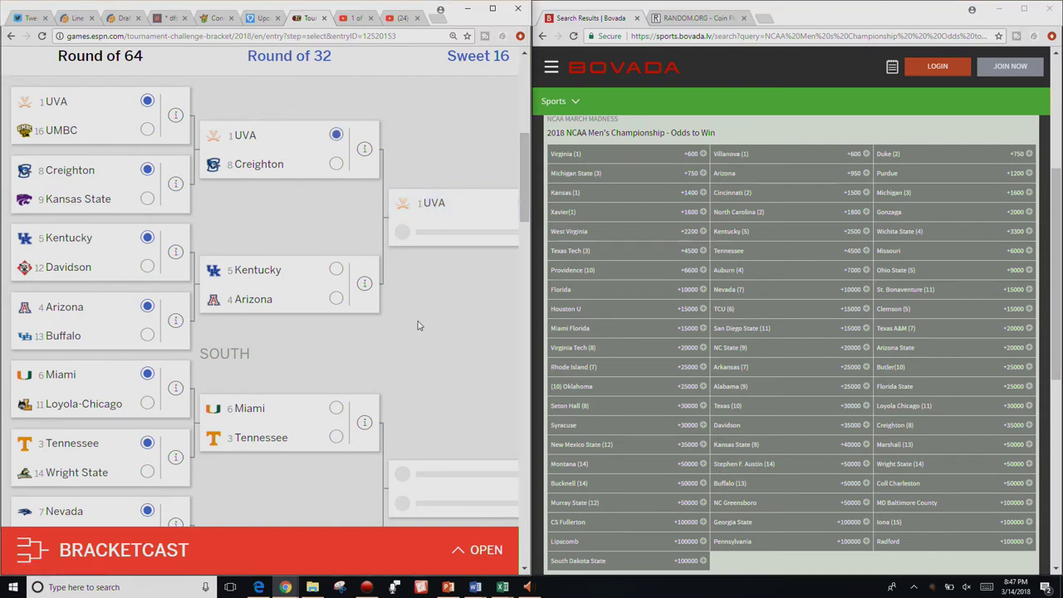
pyautogui.click(330, 303)
pyautogui.scroll(-3, 422, 300)
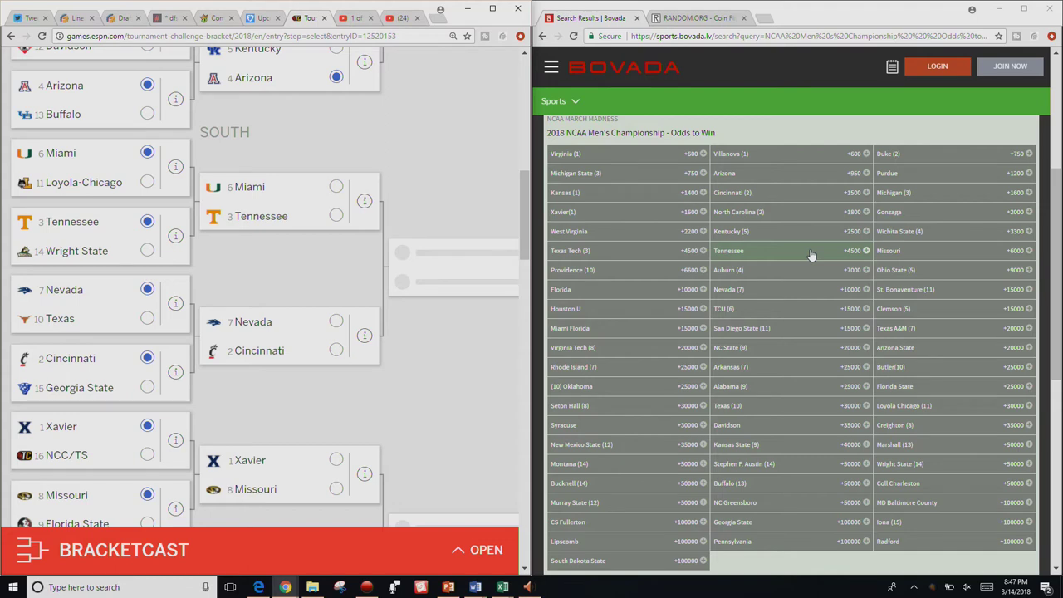
pyautogui.click(337, 216)
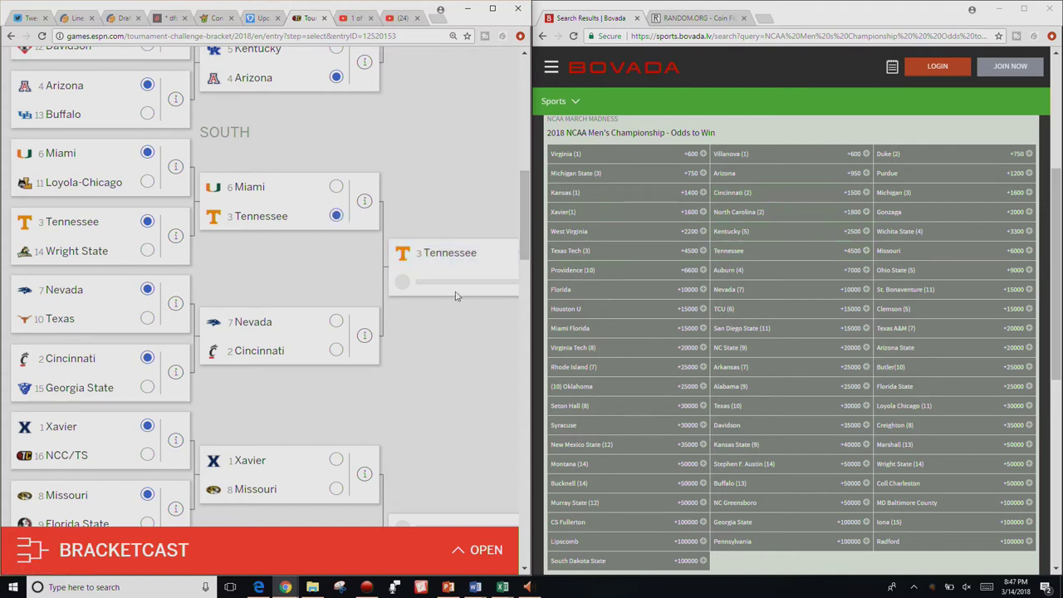
pyautogui.click(266, 350)
pyautogui.scroll(-1, 440, 334)
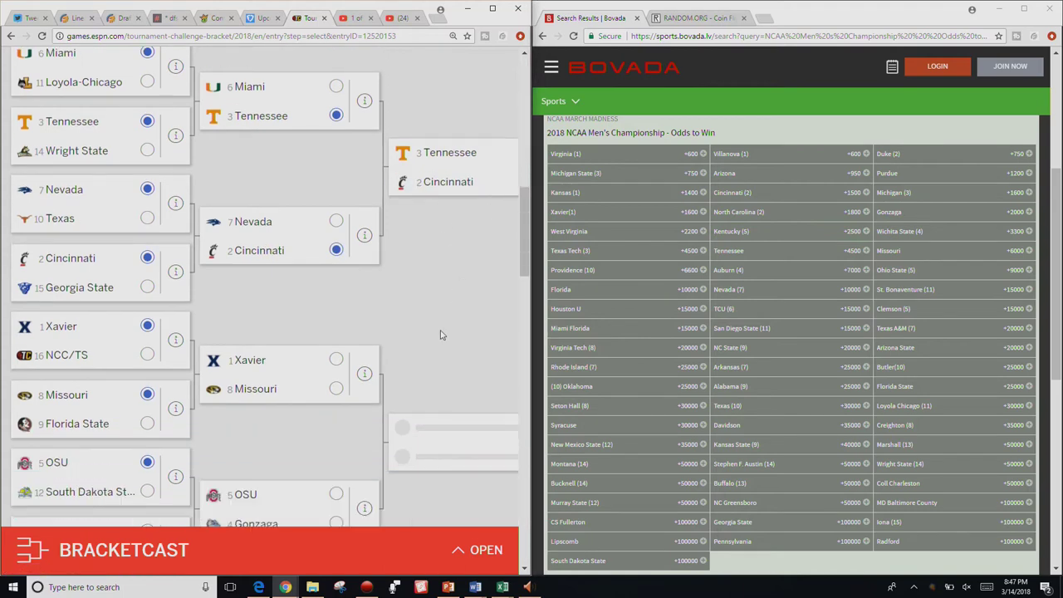
pyautogui.scroll(-1, 441, 334)
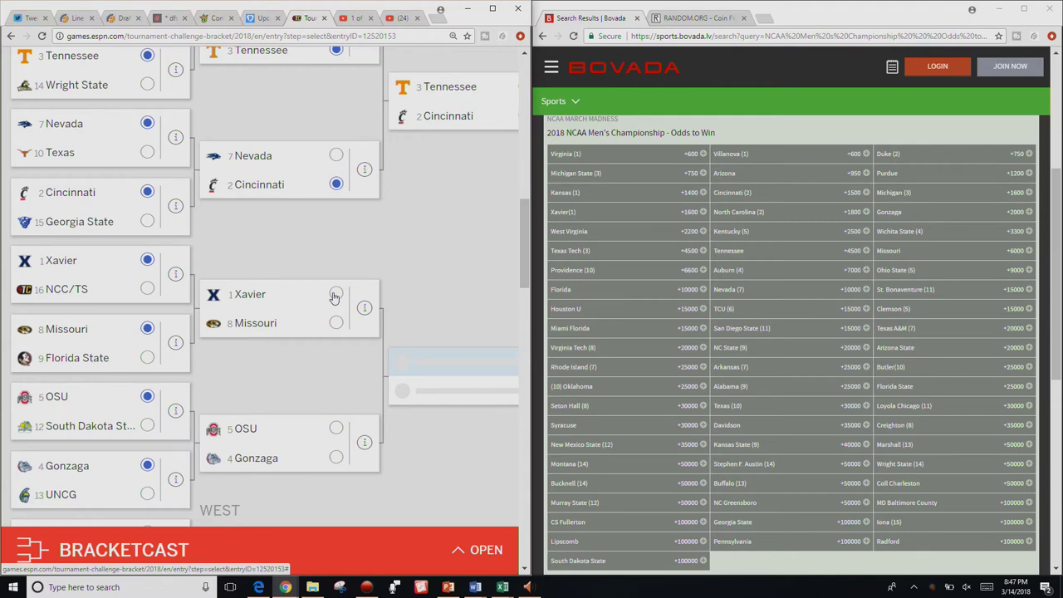
# - Pick Xavier over Missouri, Gonzaga over OSU, Michigan, UNC and Villanova over Virginia Tech
pyautogui.click(335, 295)
pyautogui.scroll(-2, 493, 293)
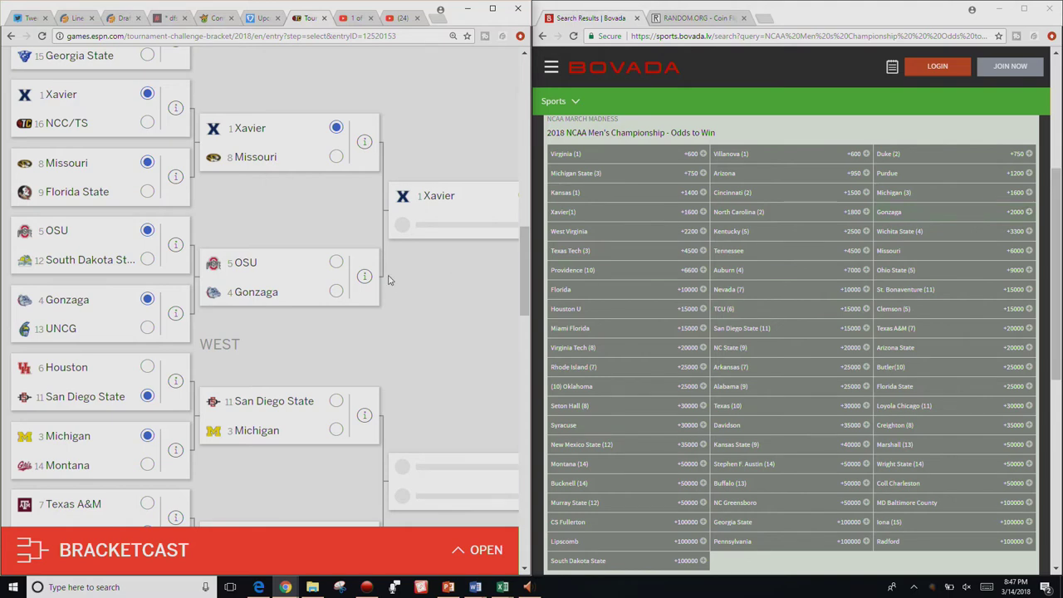
pyautogui.click(335, 290)
pyautogui.scroll(-3, 436, 303)
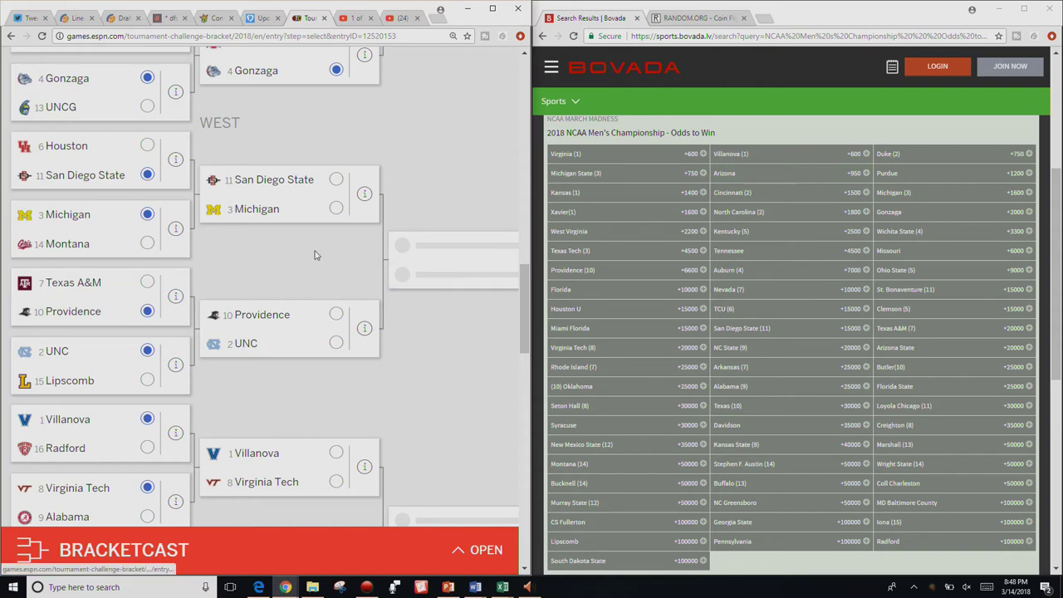
pyautogui.click(336, 208)
pyautogui.click(292, 344)
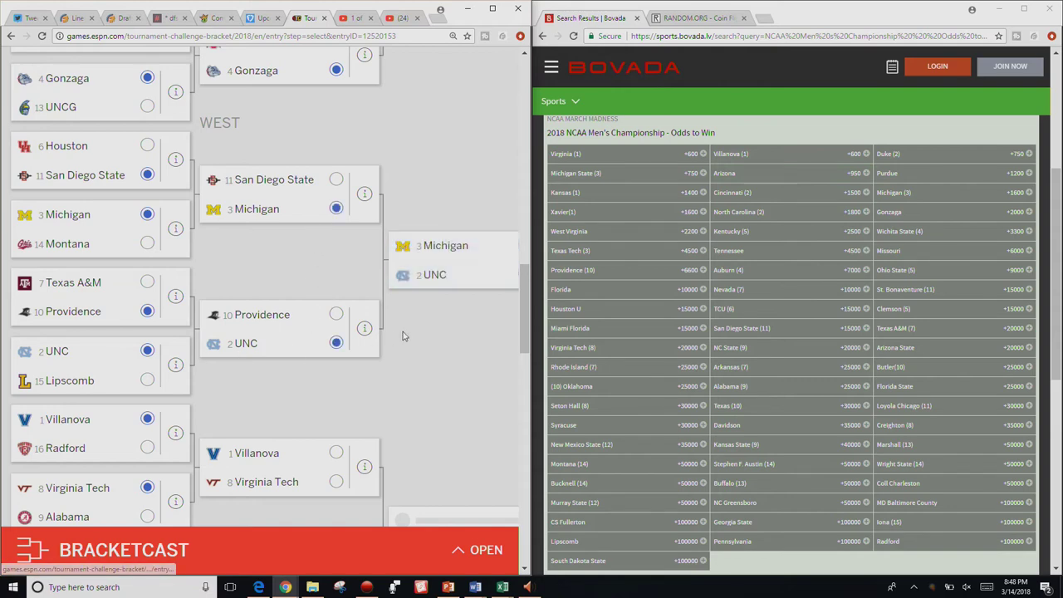
pyautogui.scroll(-1, 407, 337)
pyautogui.scroll(-1, 407, 336)
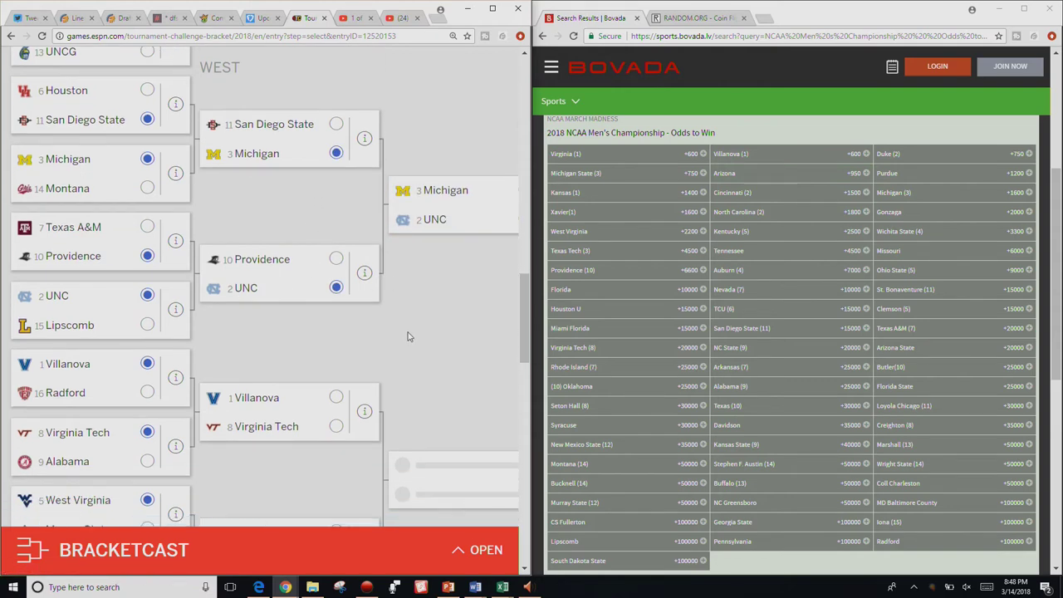
pyautogui.scroll(-3, 406, 337)
pyautogui.scroll(-6, 413, 331)
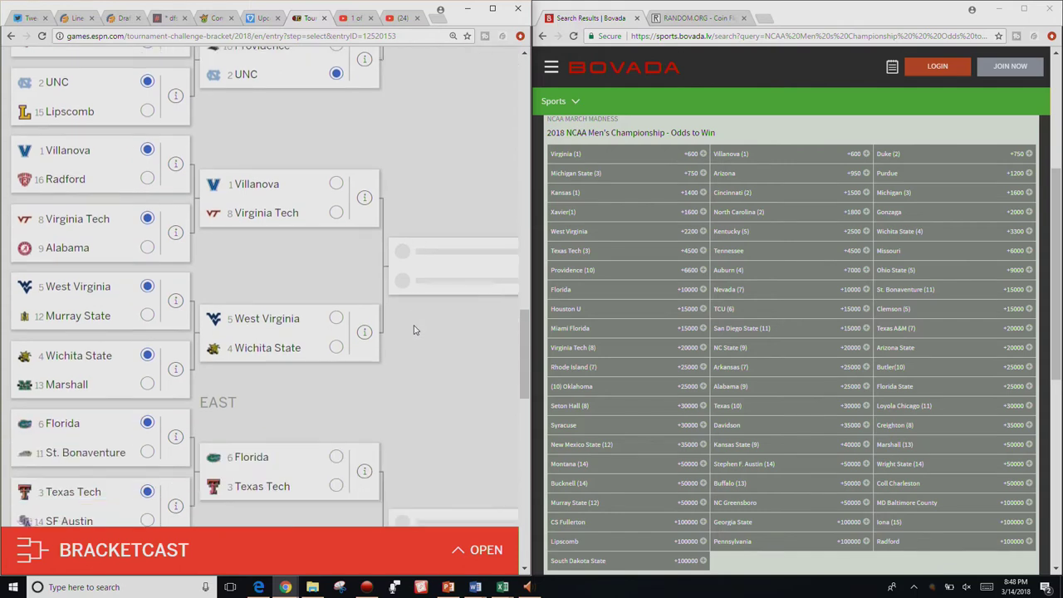
pyautogui.click(300, 67)
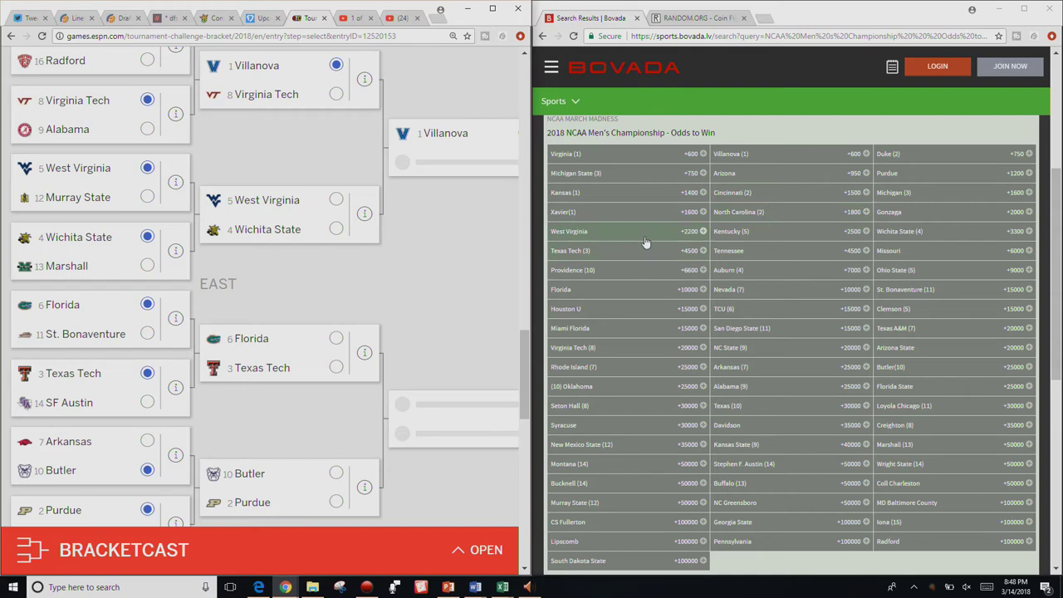
# - Advance West Virginia, Texas Tech and Purdue in the East second round
pyautogui.click(301, 208)
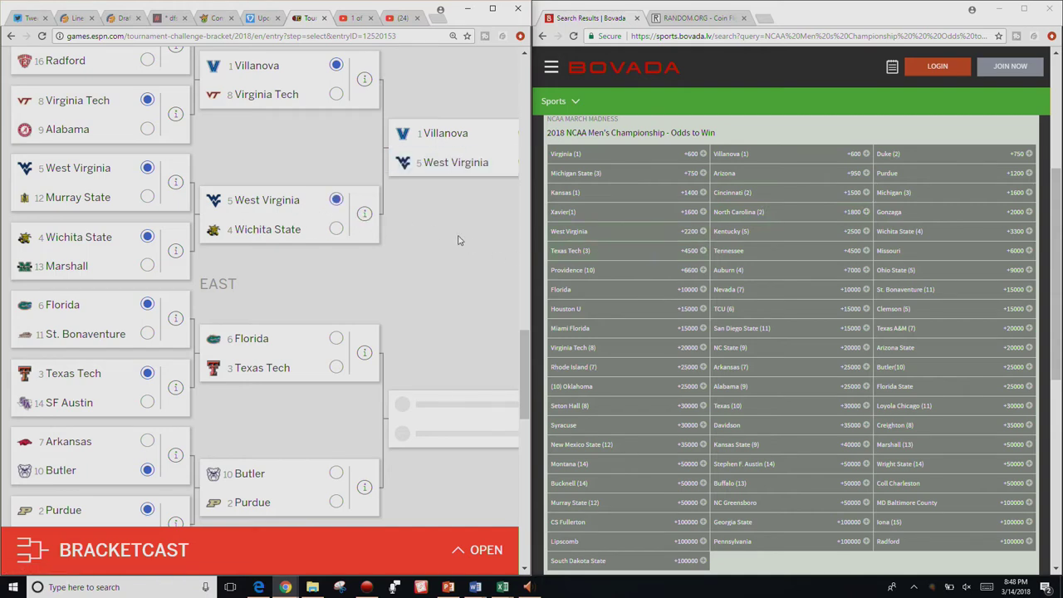
pyautogui.scroll(-3, 458, 240)
pyautogui.scroll(1, 478, 293)
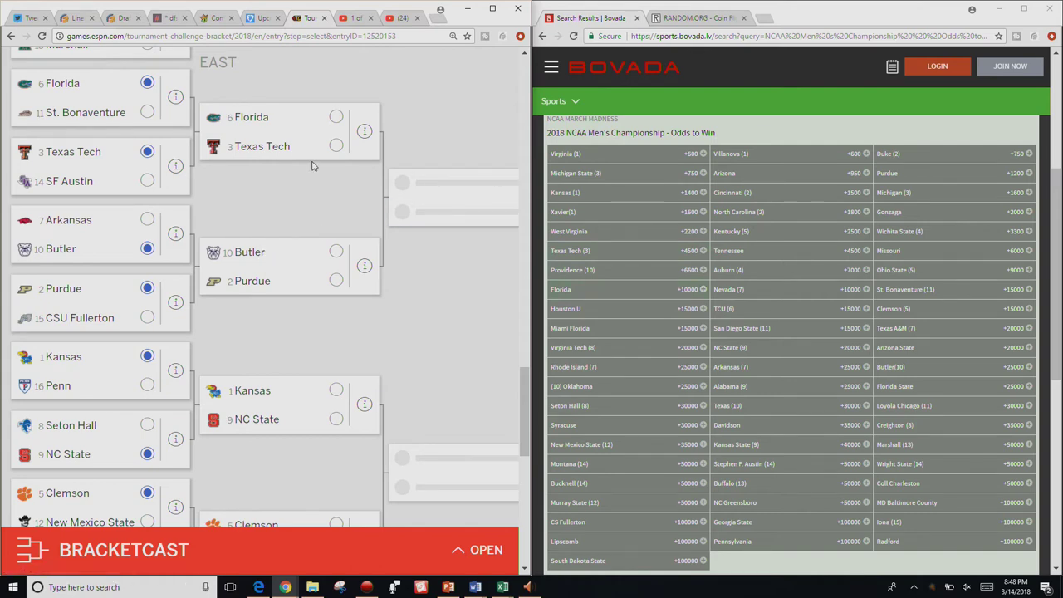
pyautogui.click(256, 145)
pyautogui.click(340, 287)
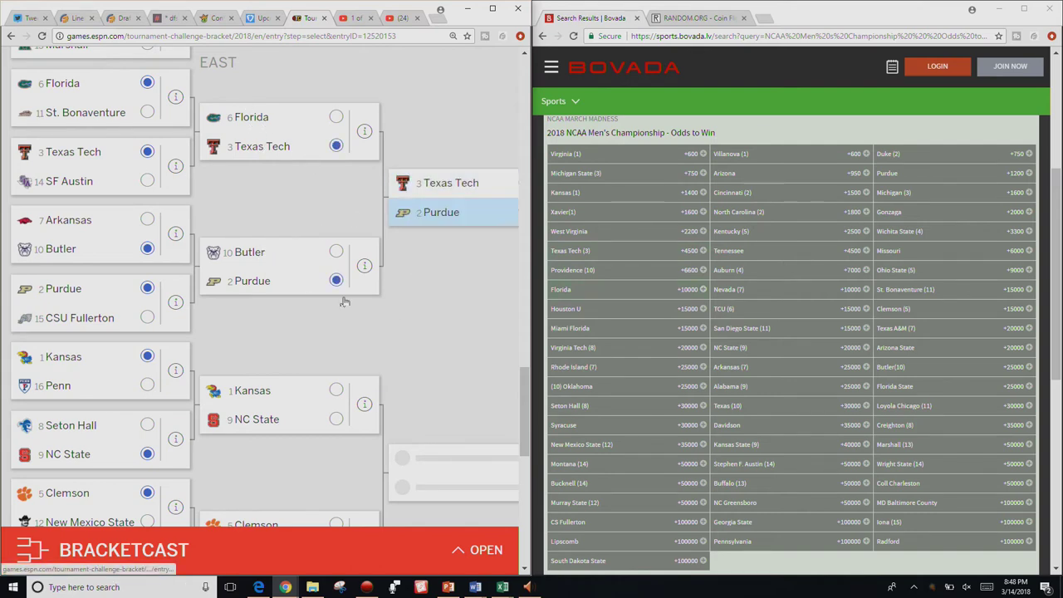
# - Advance Kansas, Auburn, Michigan State and Duke in the Midwest second round
pyautogui.scroll(-3, 423, 290)
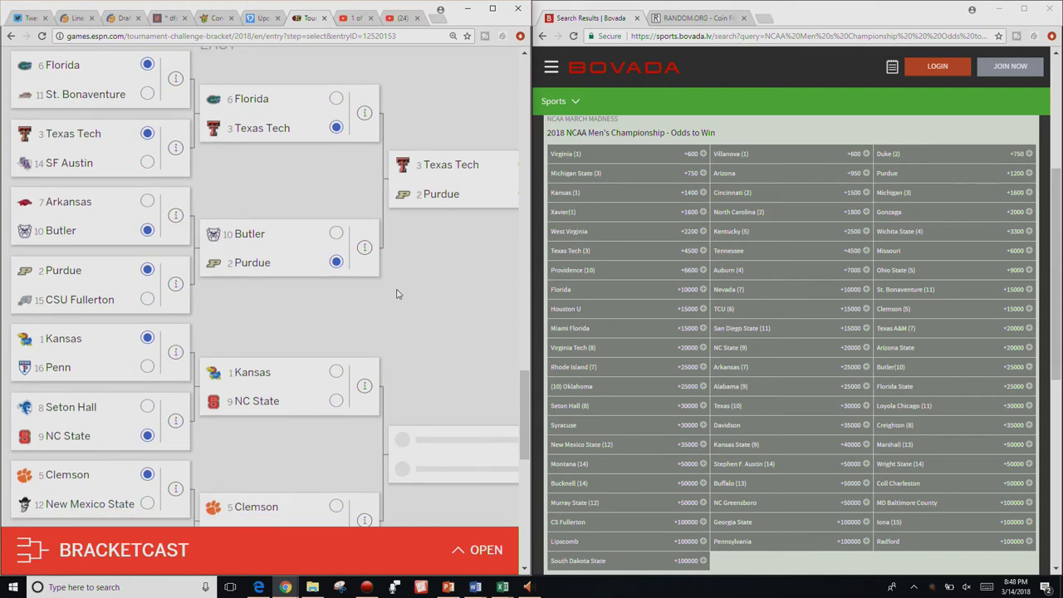
pyautogui.click(296, 216)
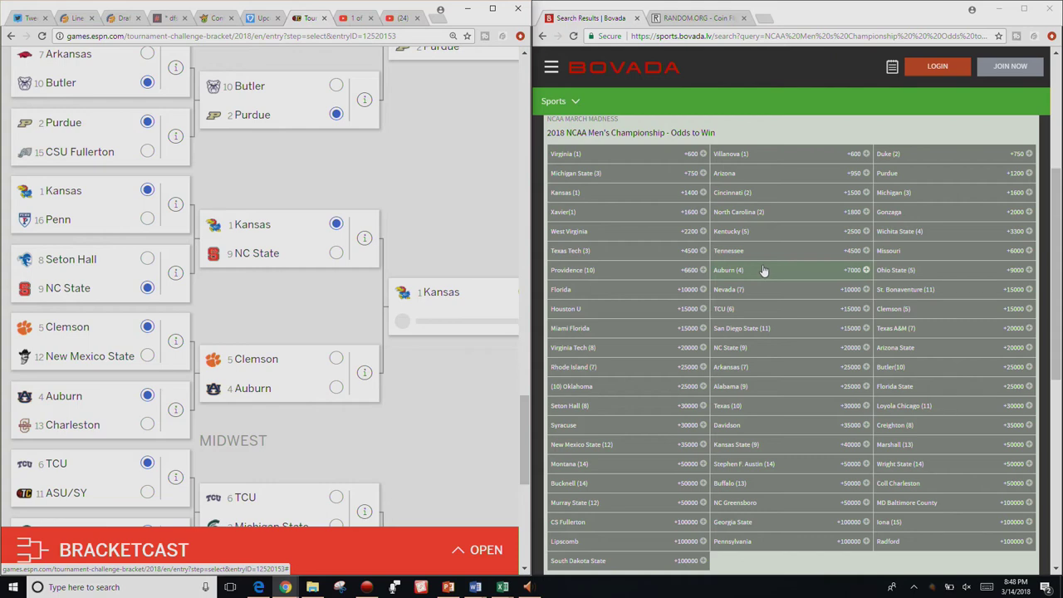
pyautogui.click(335, 387)
pyautogui.scroll(-2, 432, 394)
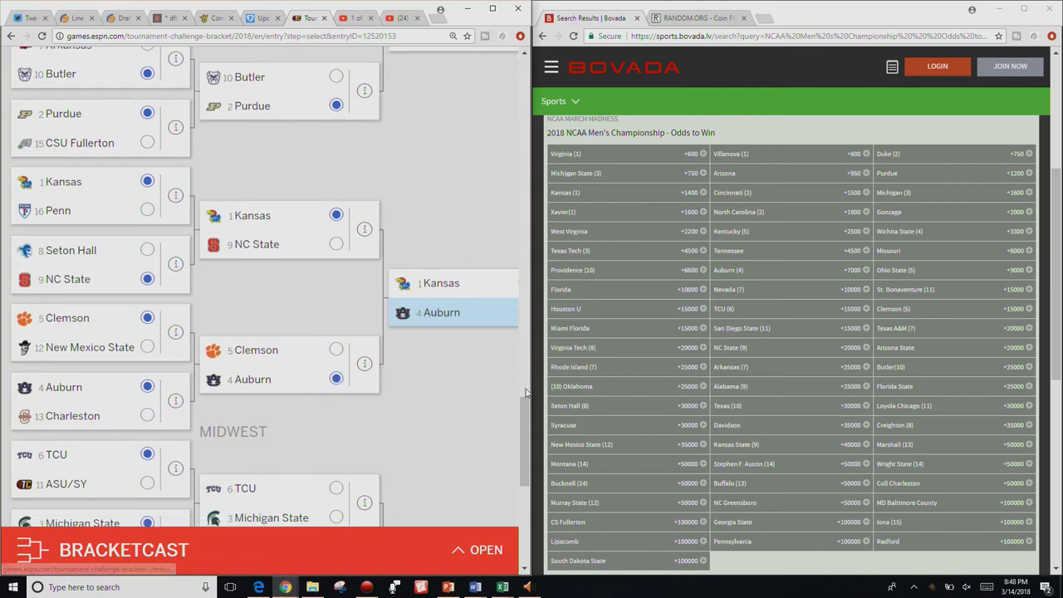
pyautogui.click(335, 359)
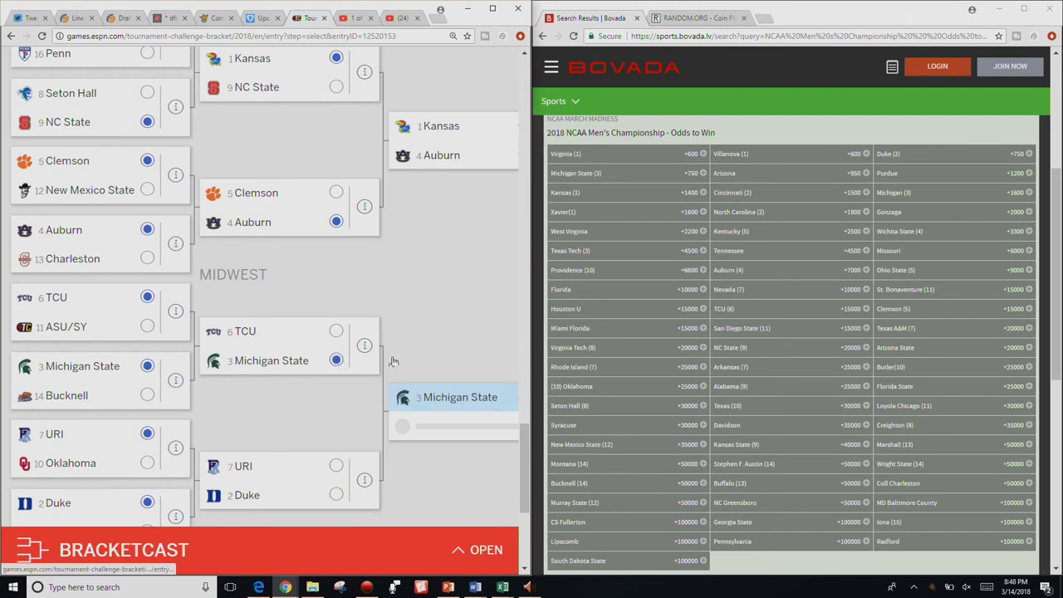
pyautogui.scroll(-2, 440, 361)
pyautogui.click(311, 334)
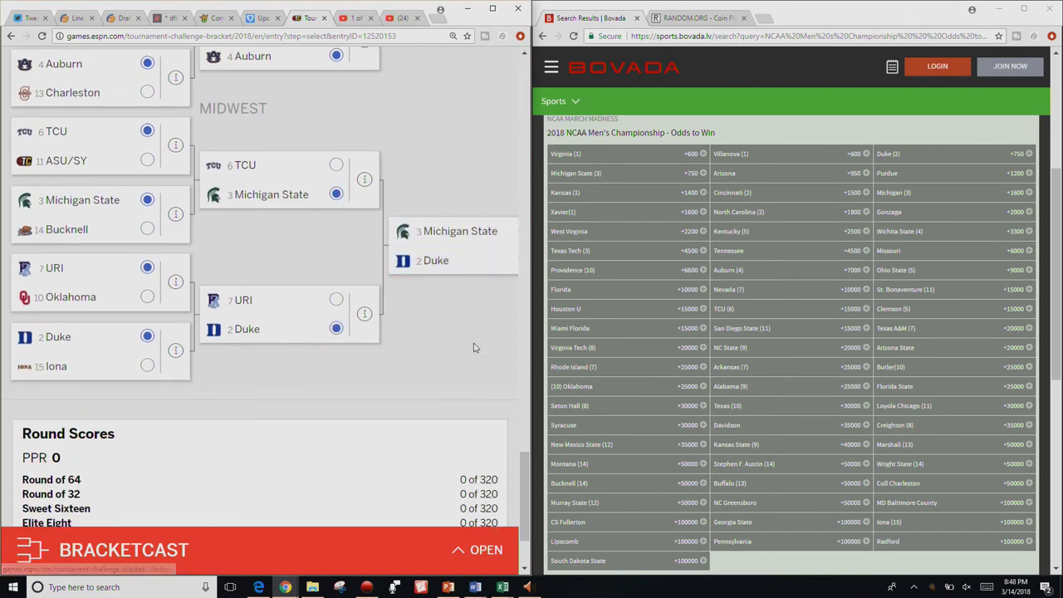
pyautogui.scroll(2, 473, 347)
pyautogui.scroll(20, 474, 347)
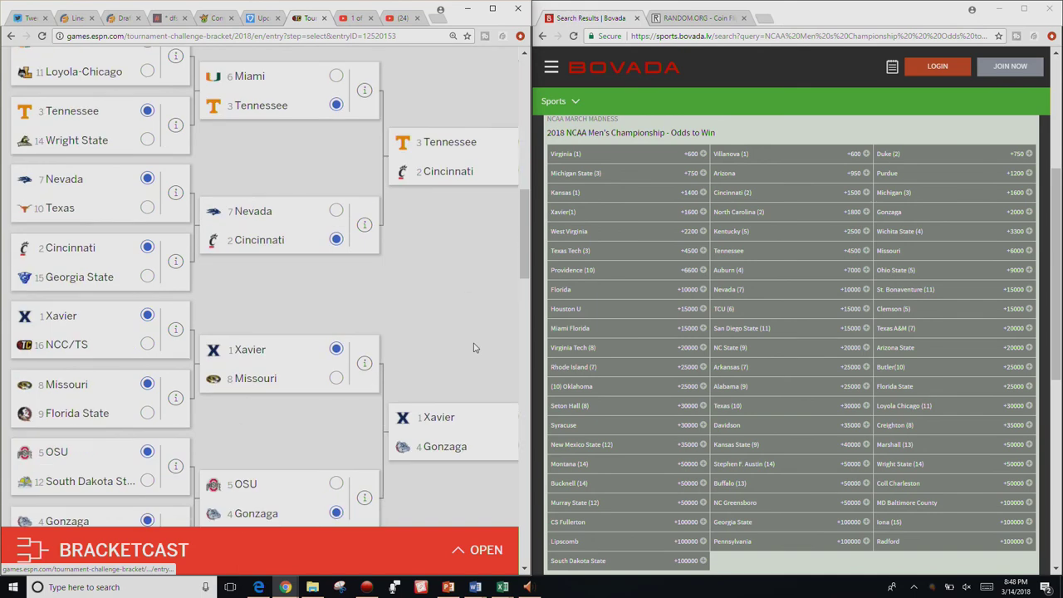
# - In the Sweet 16 view, pick UVA, Cincinnati, Xavier and Michigan as winners
pyautogui.scroll(3, 472, 335)
pyautogui.click(478, 274)
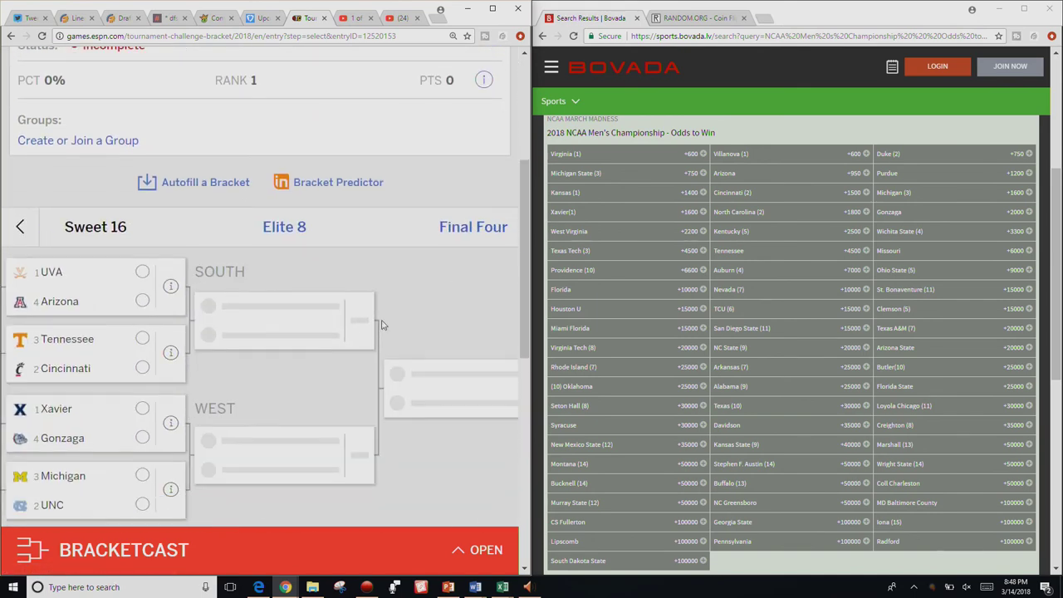
pyautogui.scroll(-3, 351, 330)
pyautogui.scroll(1, 351, 329)
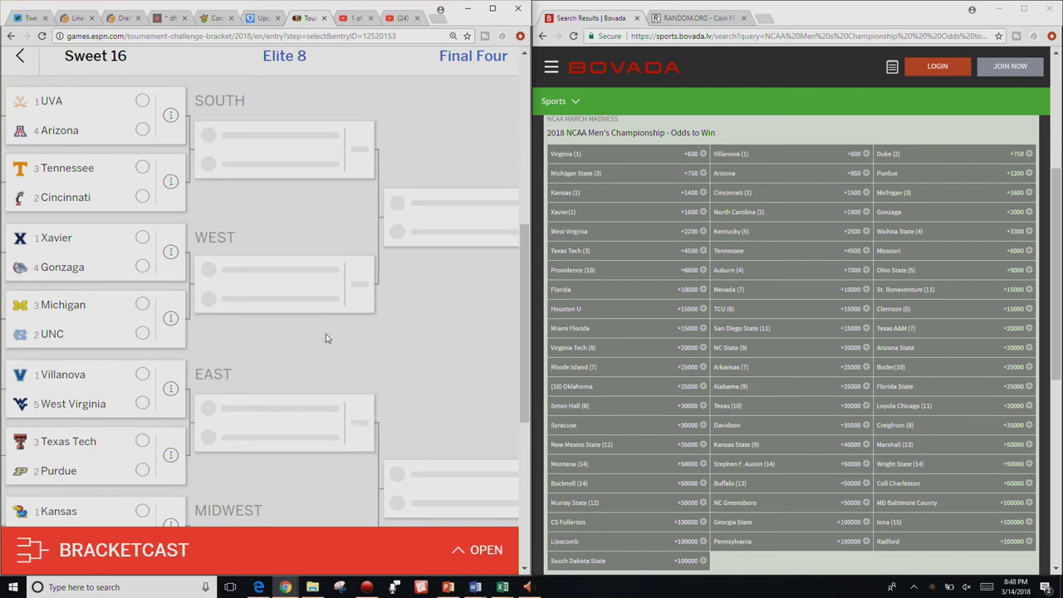
pyautogui.click(79, 116)
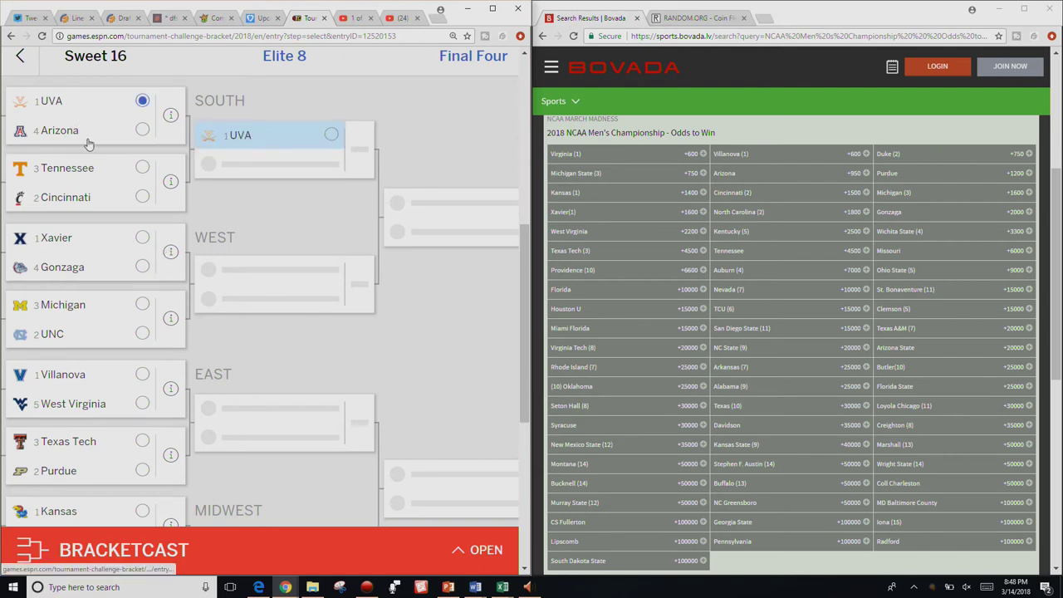
pyautogui.click(102, 200)
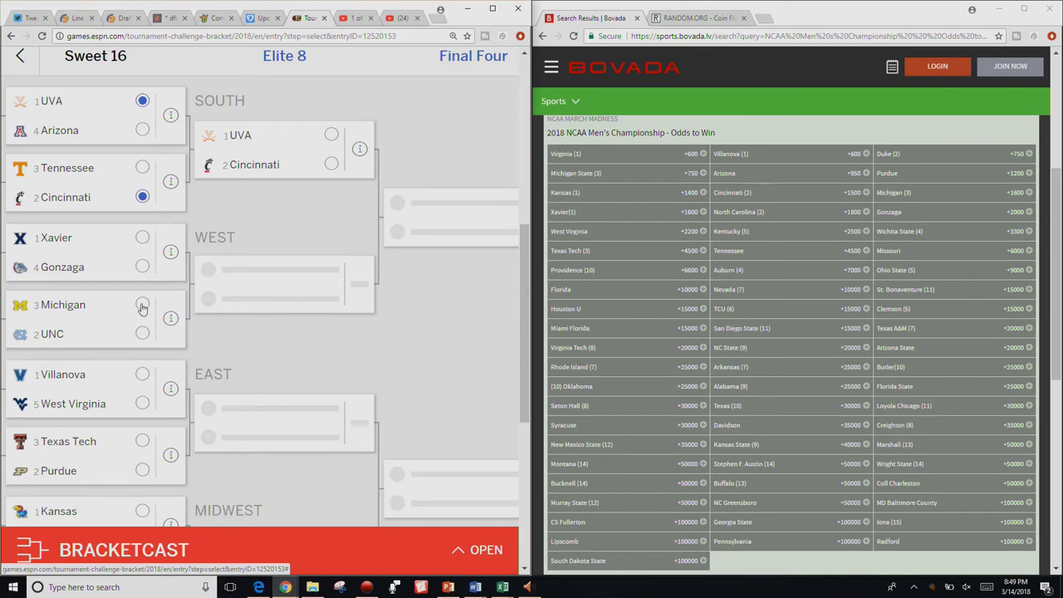
pyautogui.click(52, 240)
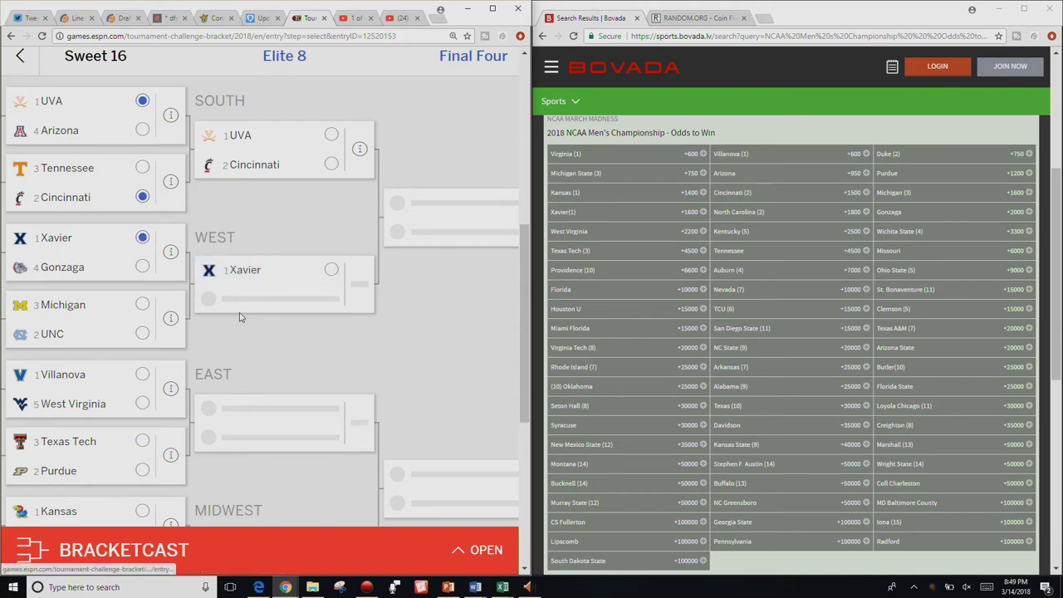
pyautogui.click(124, 309)
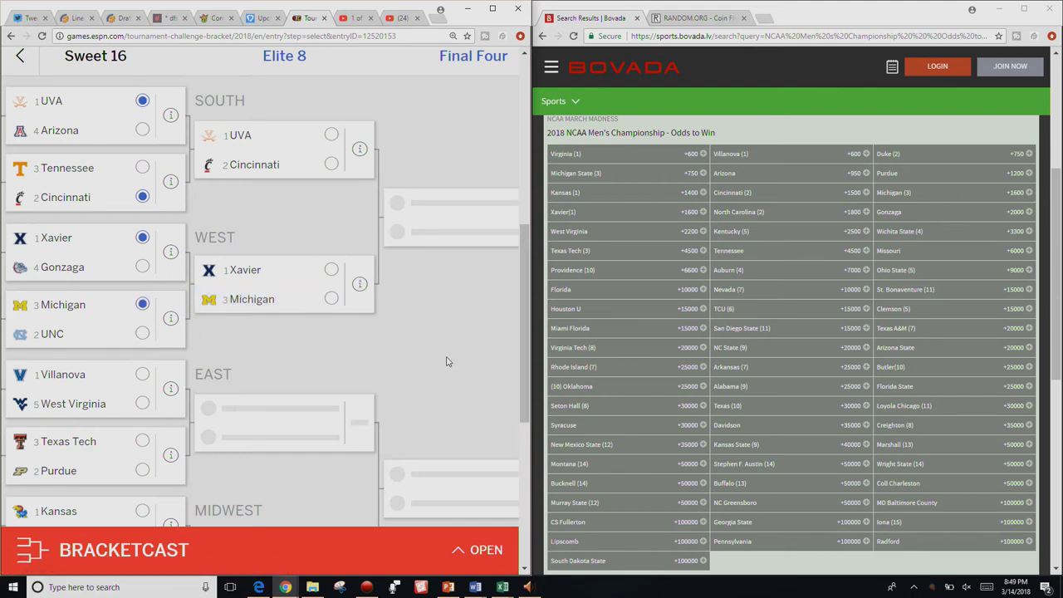
# - Pick Villanova over West Virginia, Purdue over Texas Tech and Kansas over Auburn
pyautogui.scroll(-2, 444, 360)
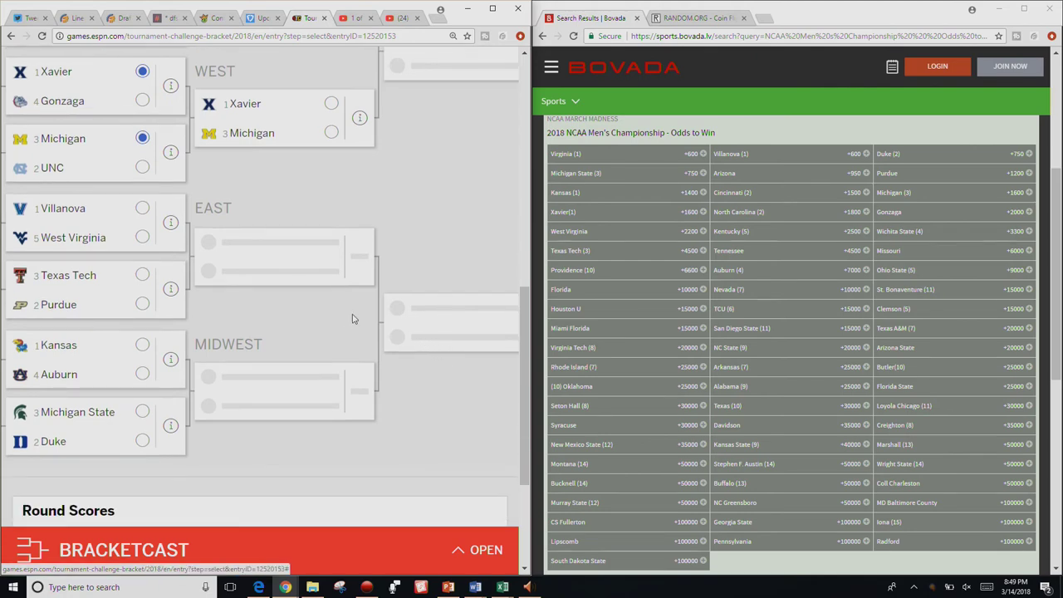
pyautogui.click(123, 210)
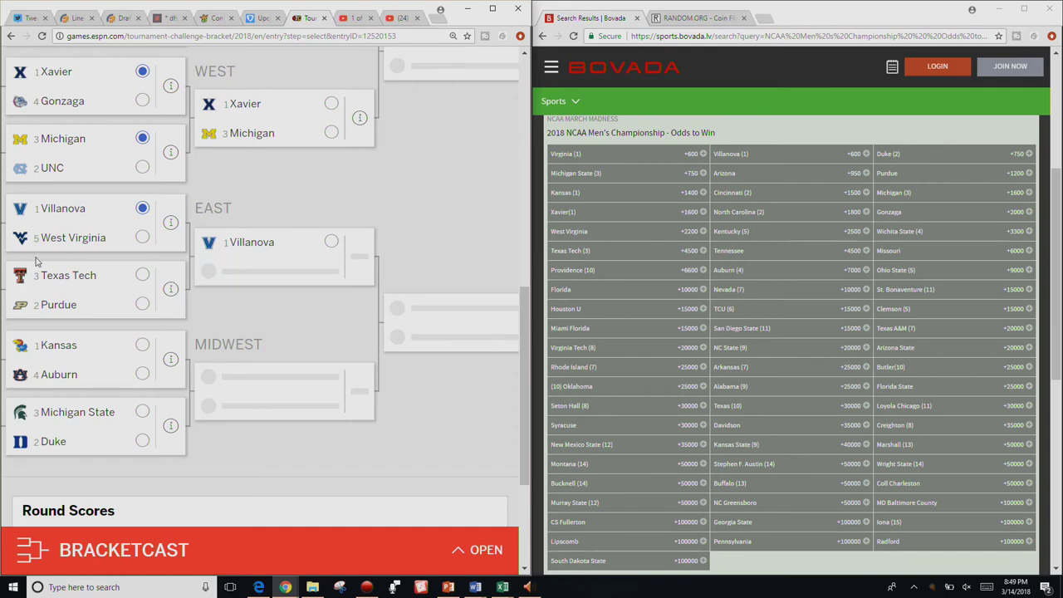
pyautogui.click(39, 305)
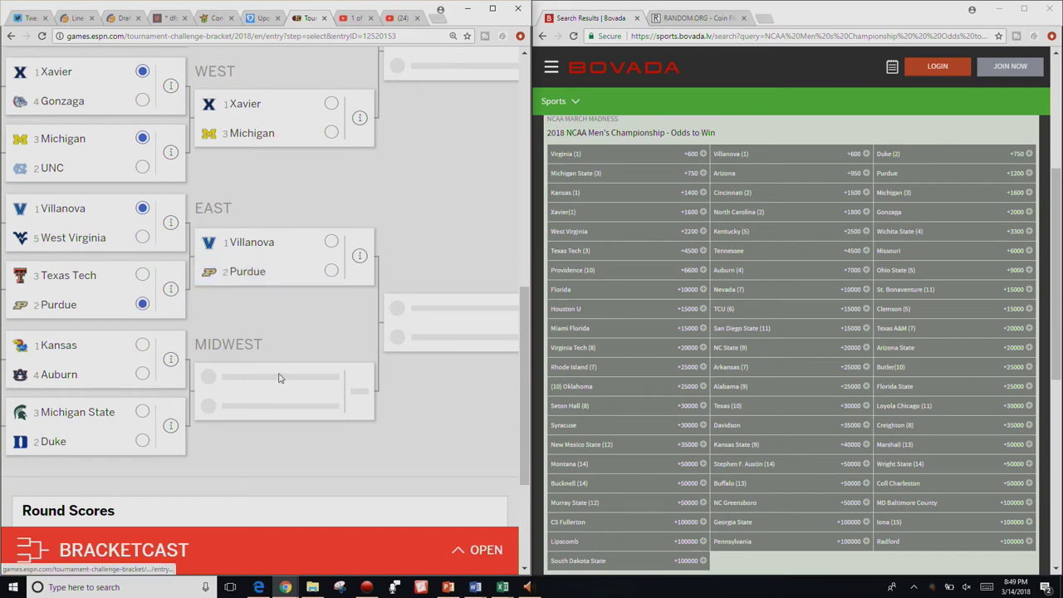
pyautogui.click(121, 356)
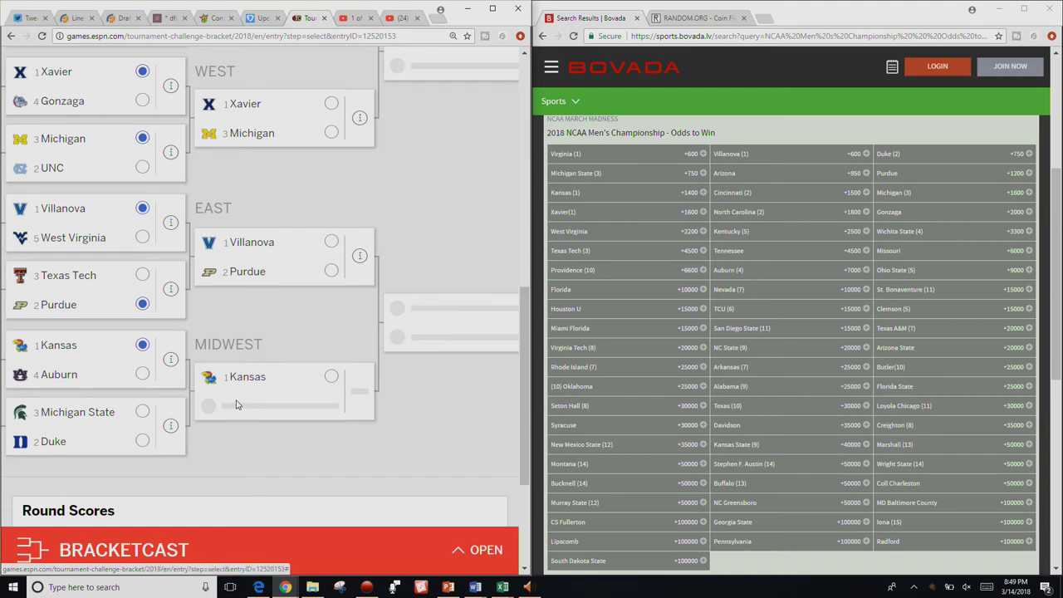
# - Use a RANDOM.ORG coin flip to advance Duke over Michigan State
pyautogui.click(672, 17)
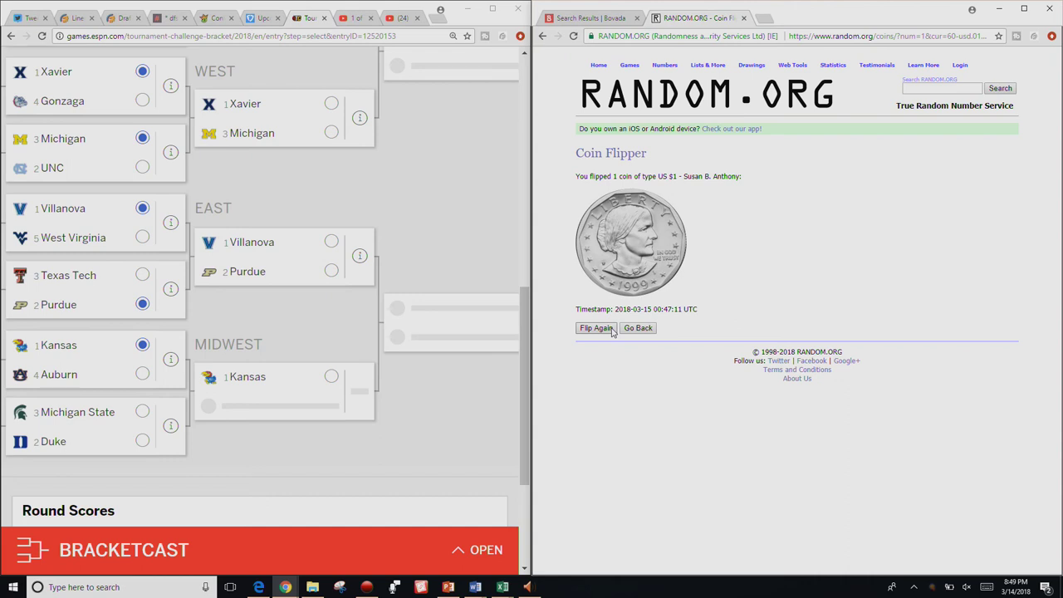
pyautogui.click(596, 328)
pyautogui.click(142, 441)
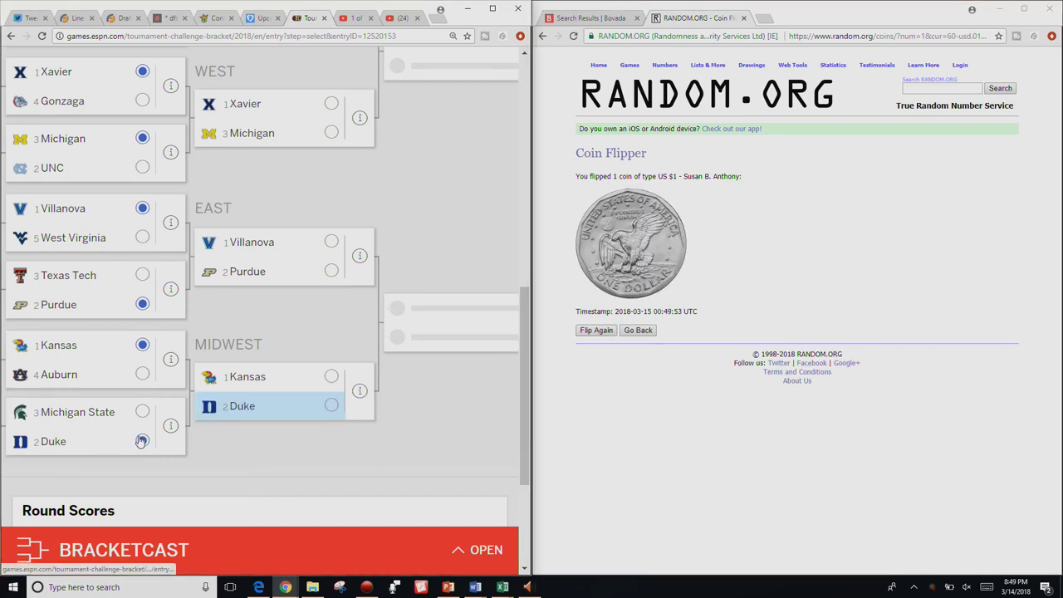
pyautogui.scroll(2, 403, 332)
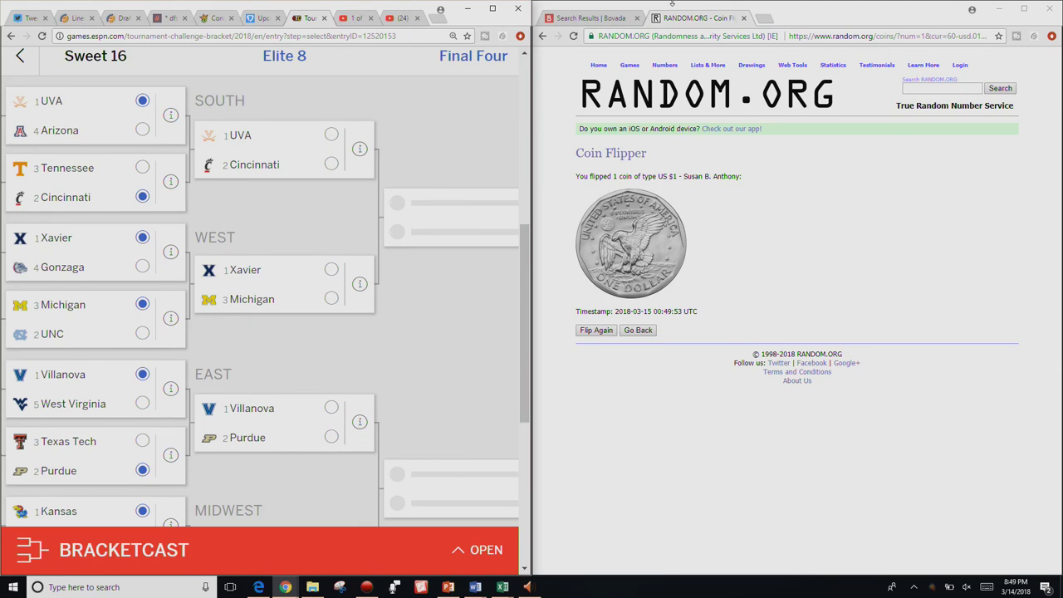
# - Send UVA from the South and Xavier from the West to the Final Four
pyautogui.click(599, 18)
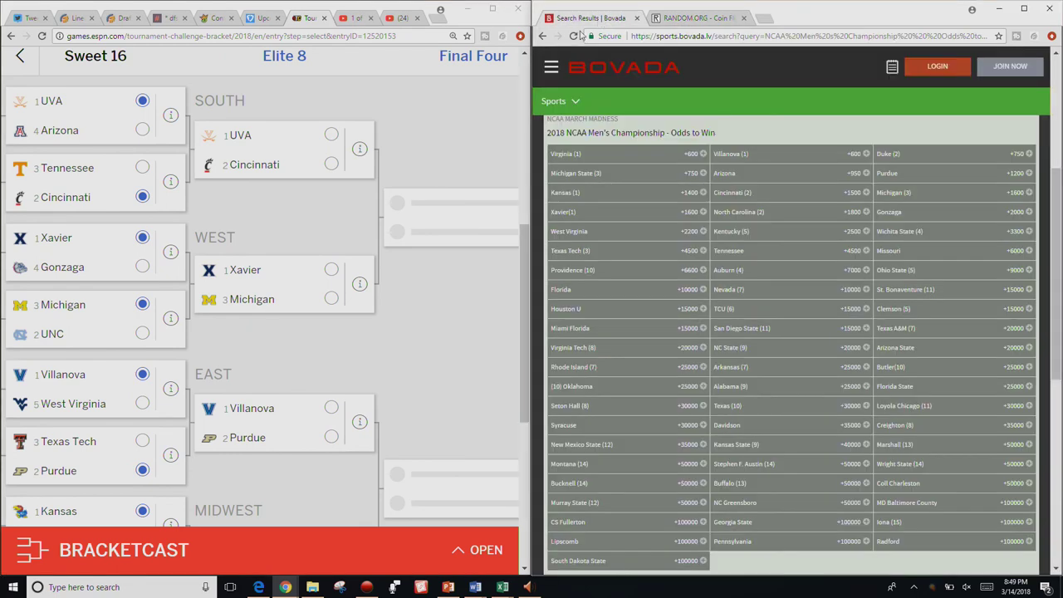
pyautogui.click(284, 139)
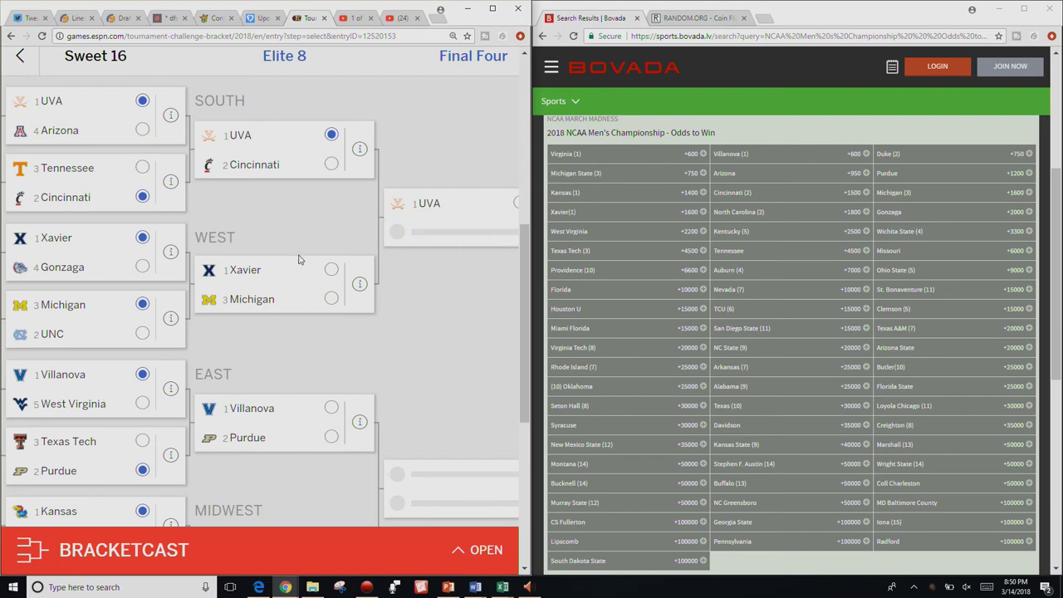
pyautogui.click(692, 19)
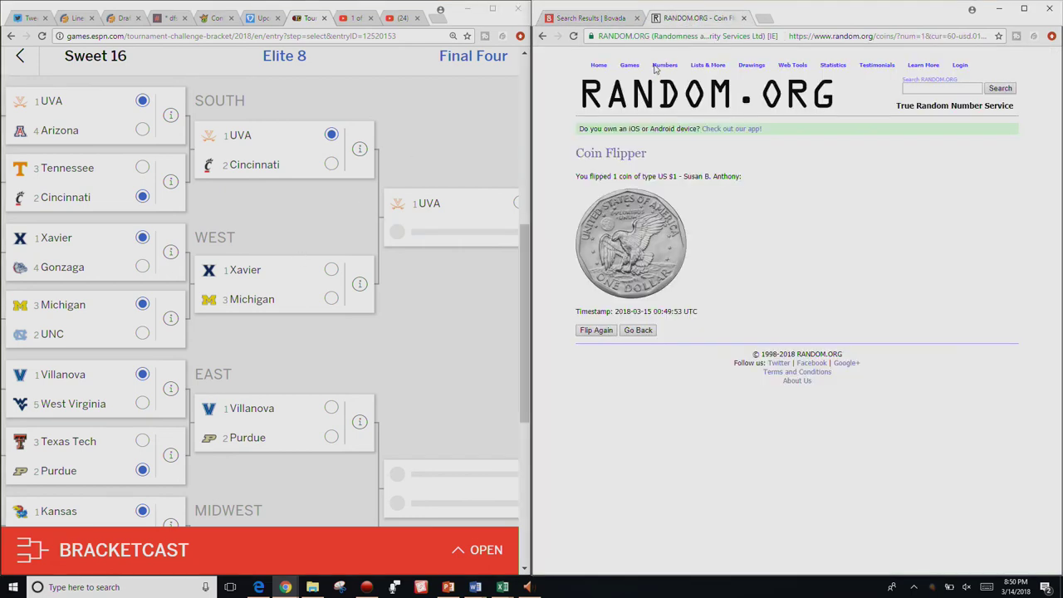
pyautogui.click(597, 330)
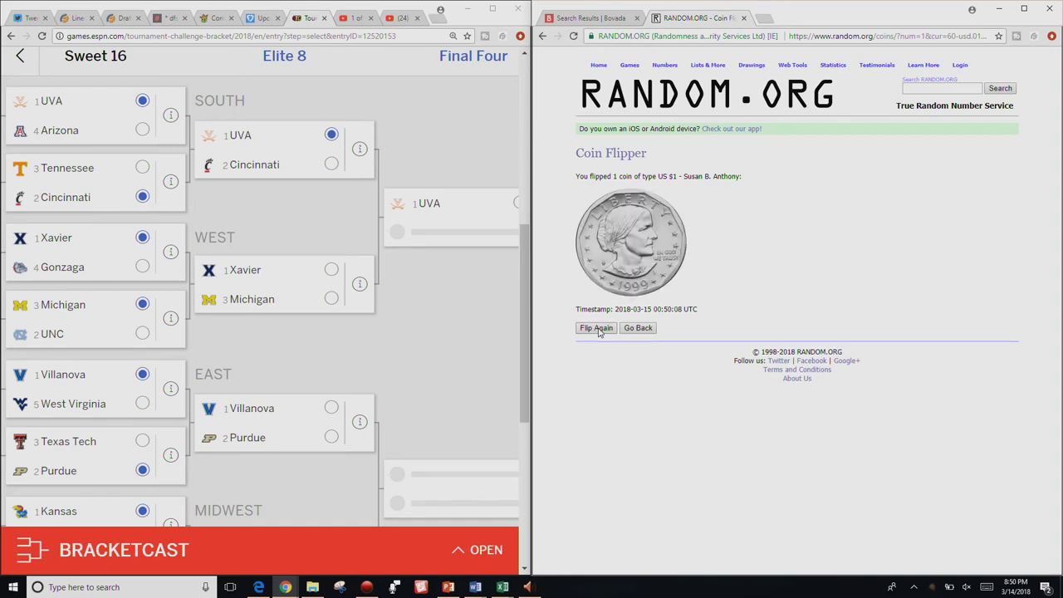
pyautogui.click(305, 282)
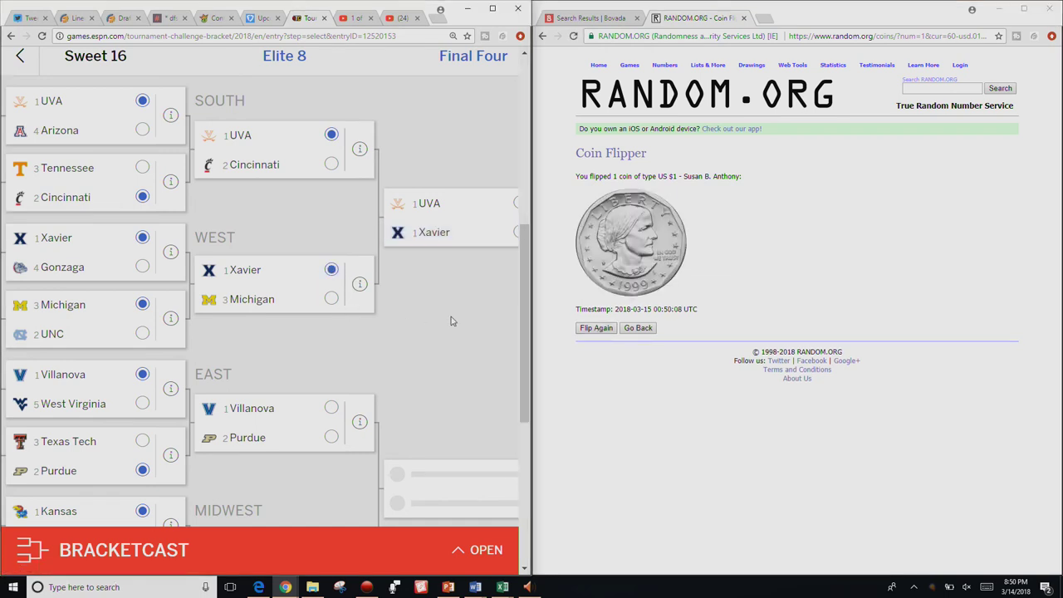
# - Check the betting odds, then send Villanova (East) and Duke (Midwest) to the Final Four
pyautogui.scroll(-2, 463, 303)
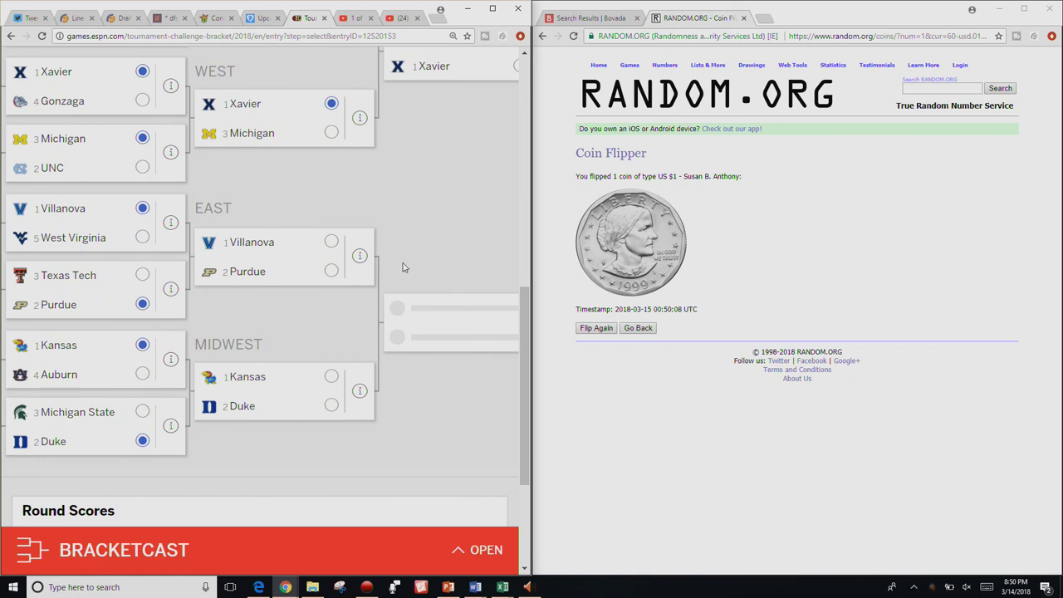
pyautogui.click(610, 18)
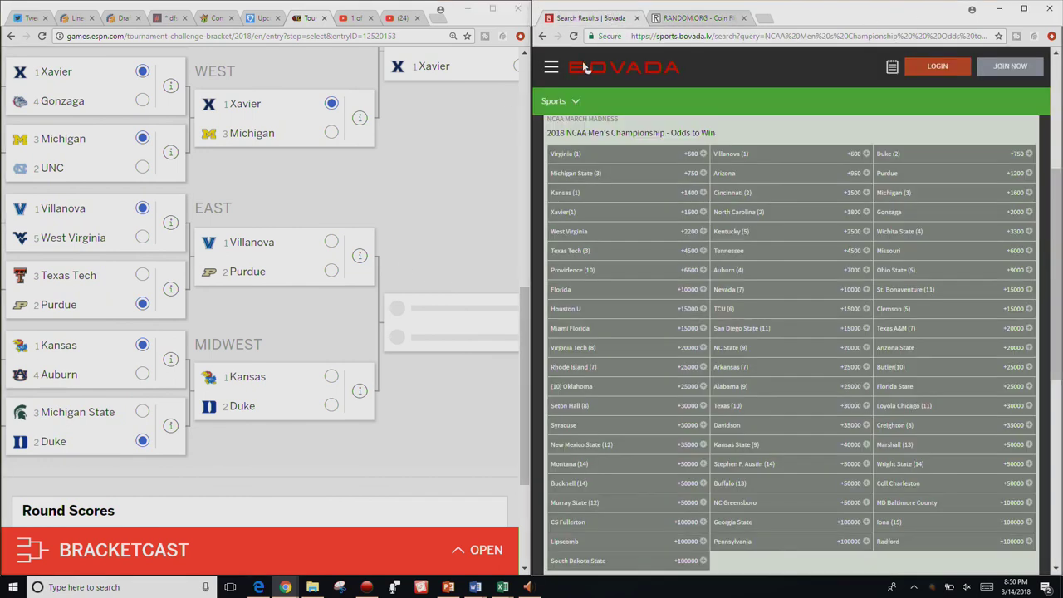
pyautogui.click(312, 251)
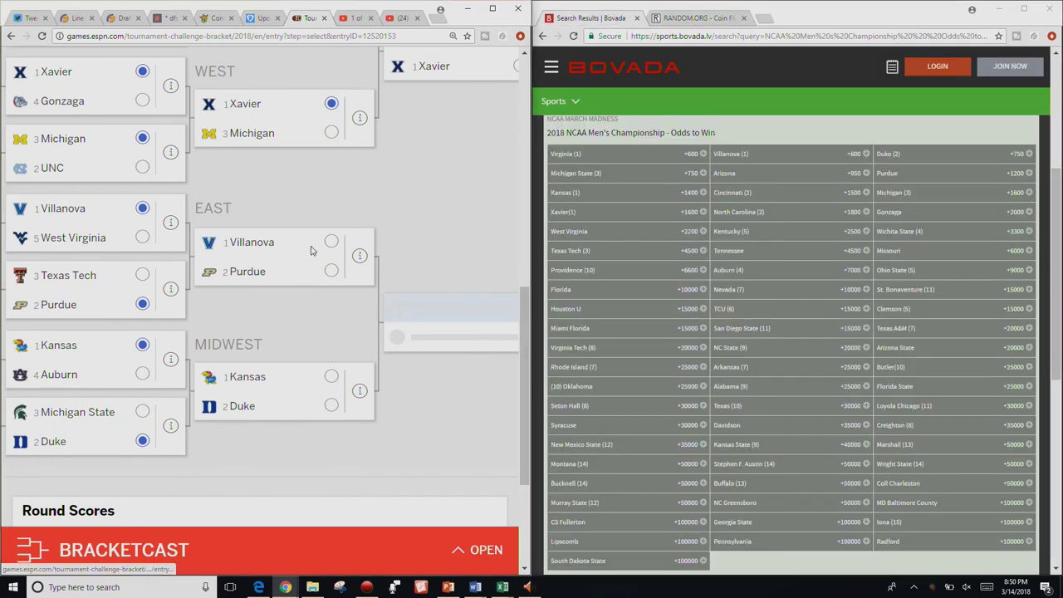
pyautogui.click(264, 418)
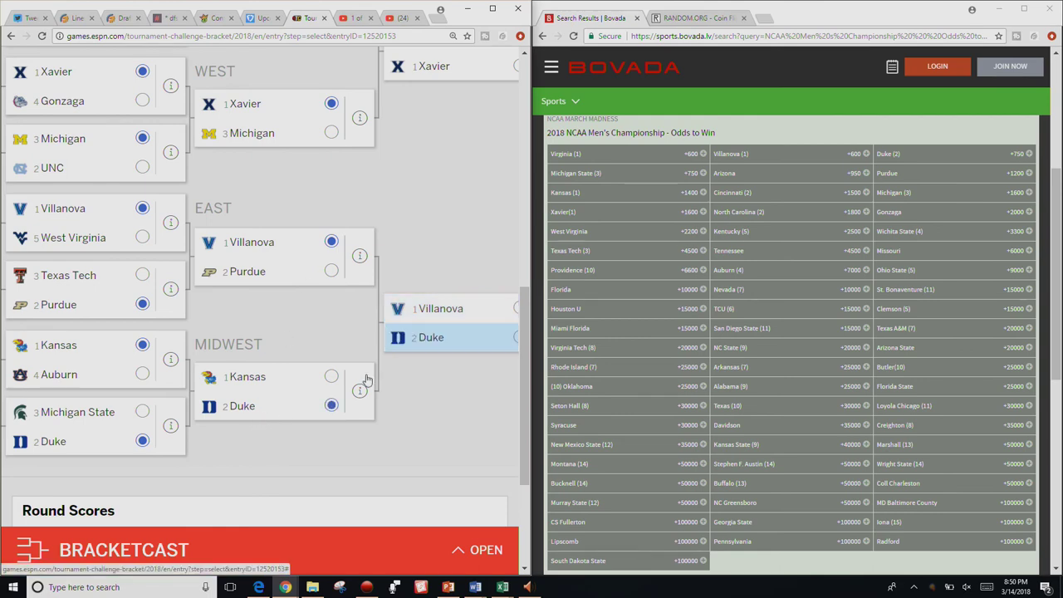
pyautogui.scroll(1, 432, 313)
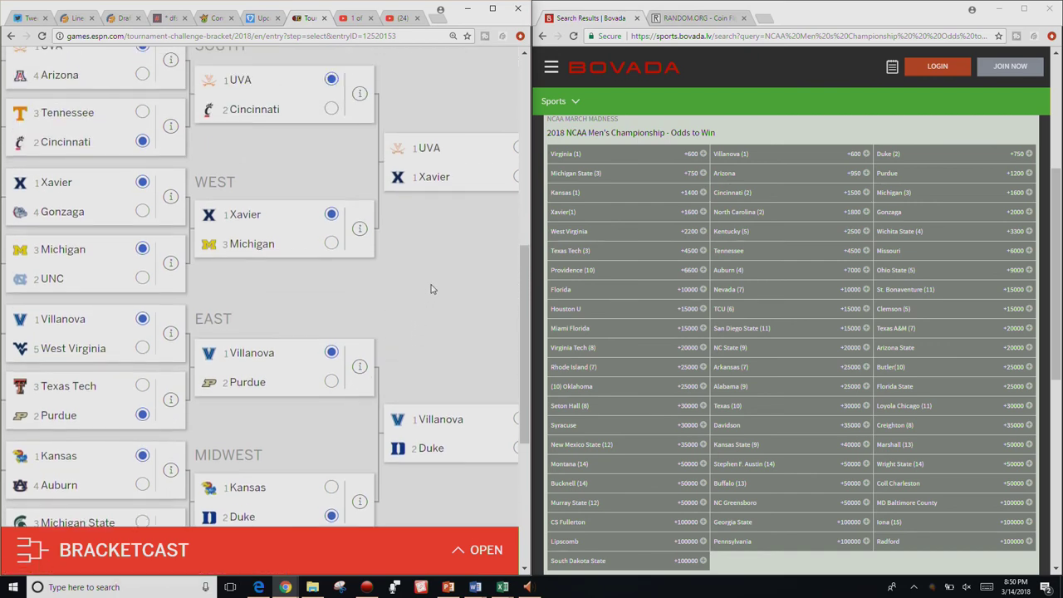
pyautogui.scroll(2, 432, 282)
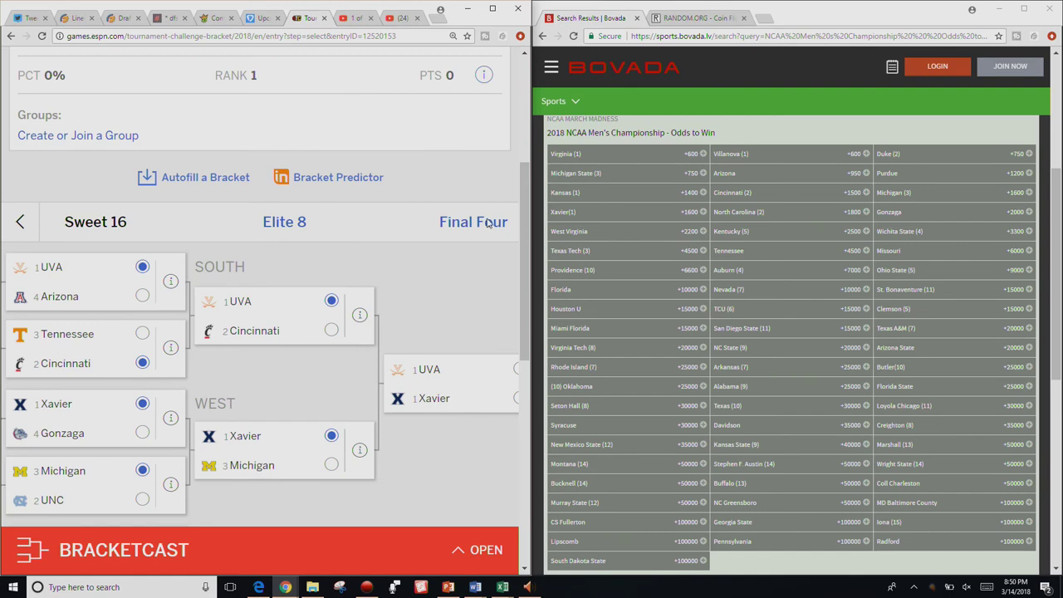
# - Advance UVA and Villanova from the Final Four to the championship game
pyautogui.click(489, 221)
pyautogui.scroll(-1, 438, 247)
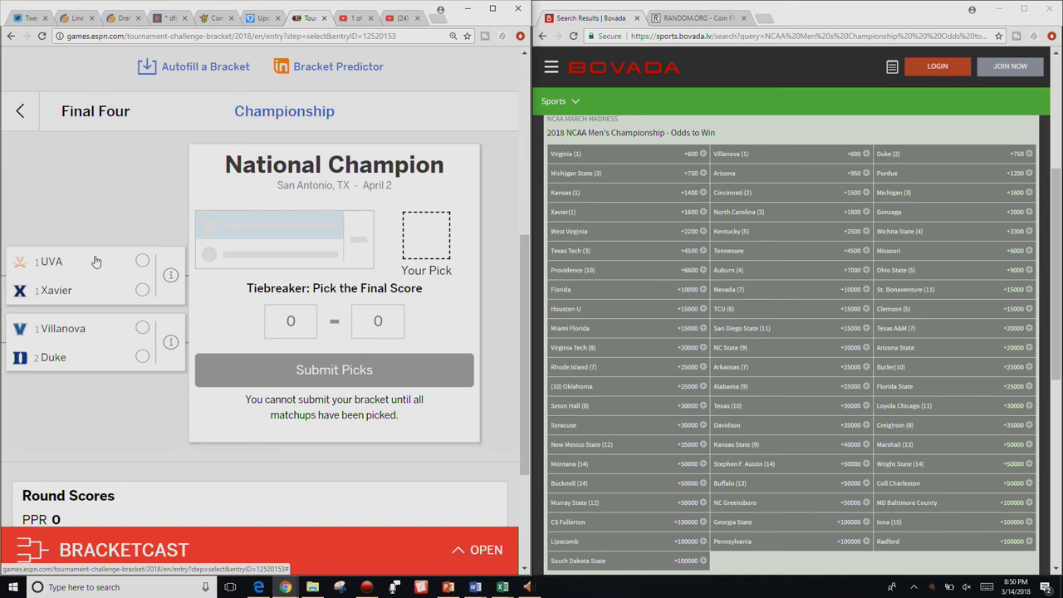
pyautogui.click(96, 261)
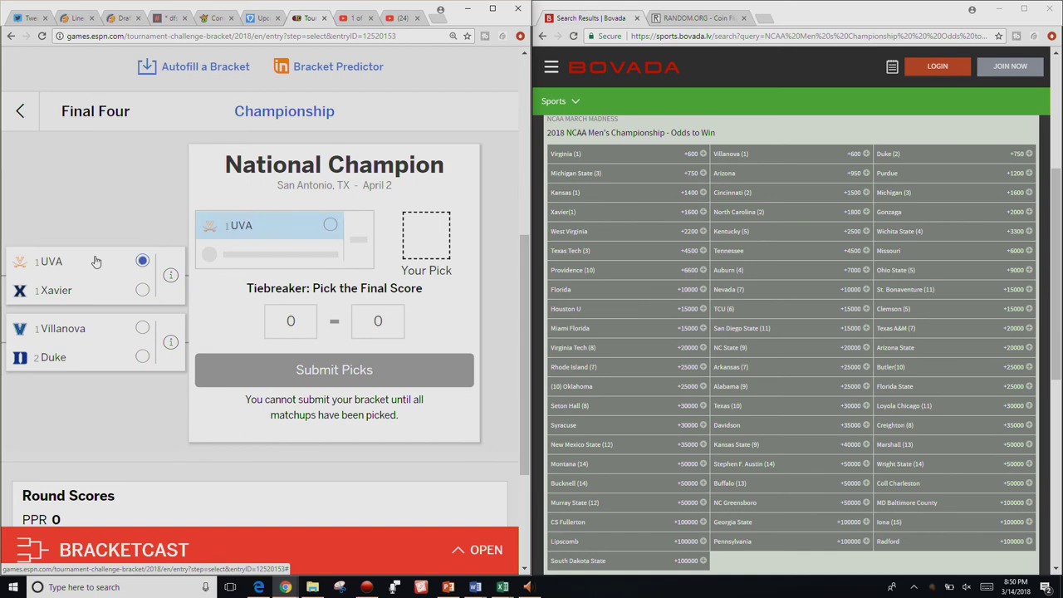
pyautogui.click(108, 330)
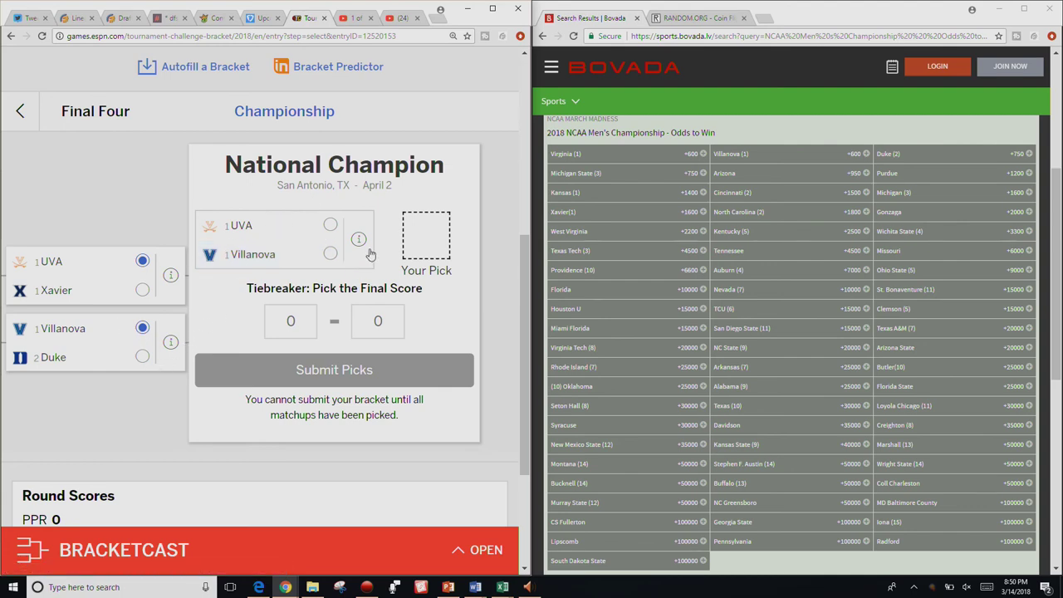
# - After another coin flip, pick UVA as national champion
pyautogui.click(690, 17)
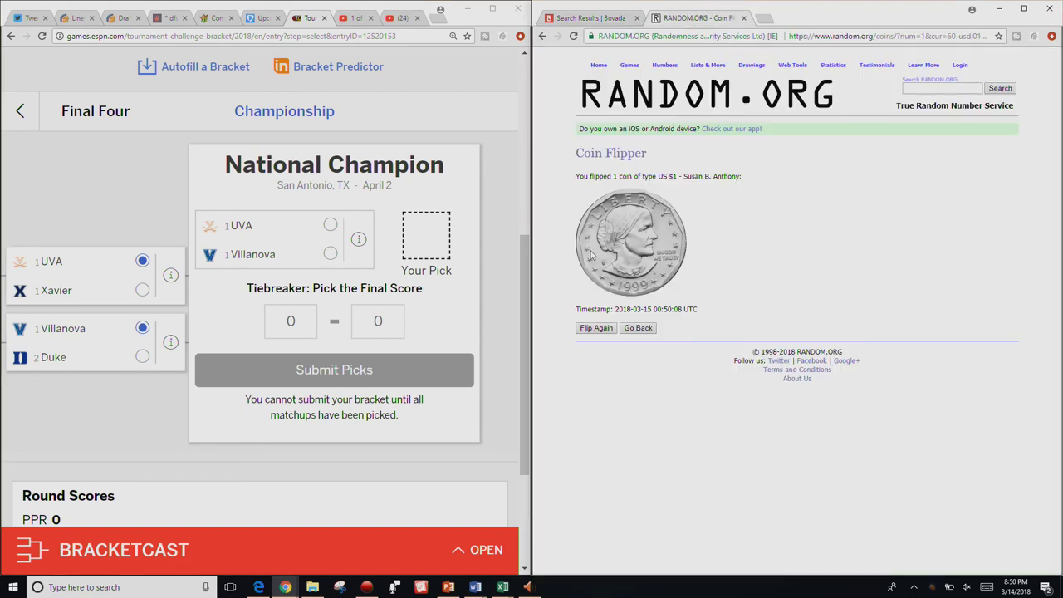
pyautogui.click(595, 328)
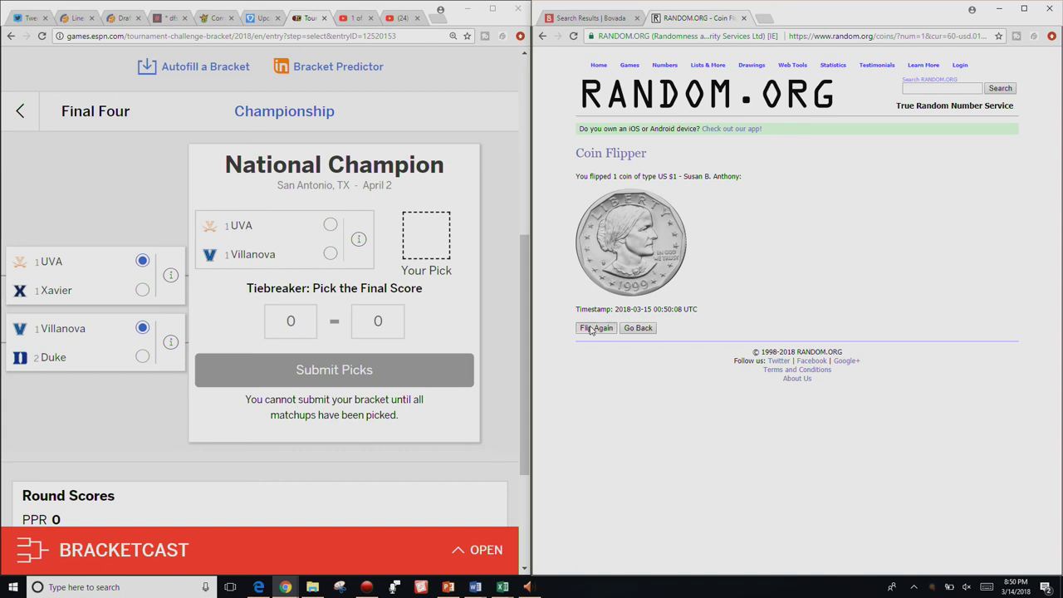
pyautogui.click(331, 225)
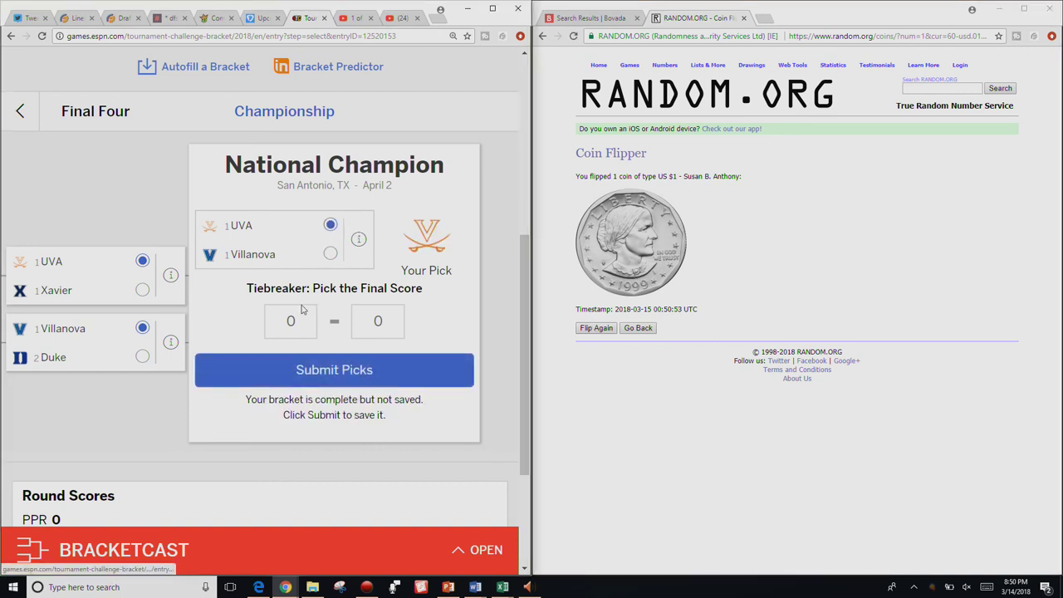
pyautogui.click(600, 67)
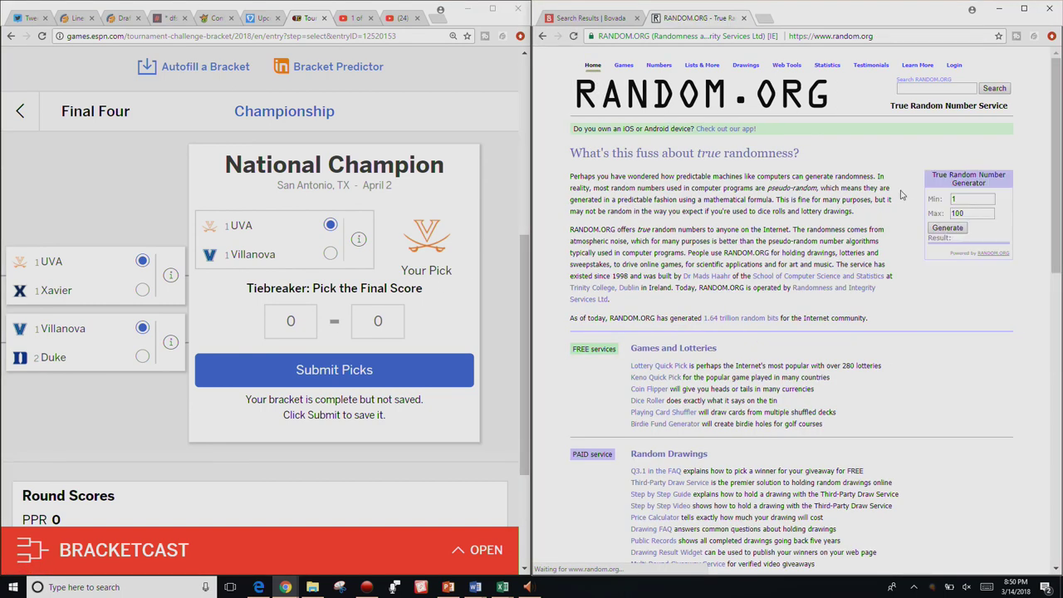
# - Draw a 30–75 random number on RANDOM.ORG and enter a 70–34 tiebreaker score
pyautogui.click(975, 198)
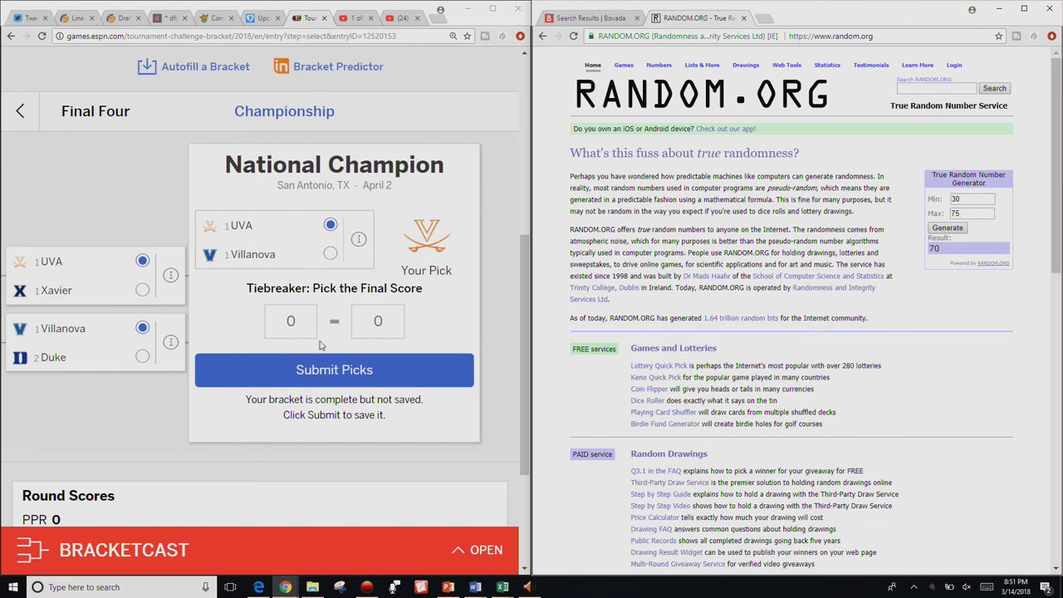
pyautogui.click(298, 324)
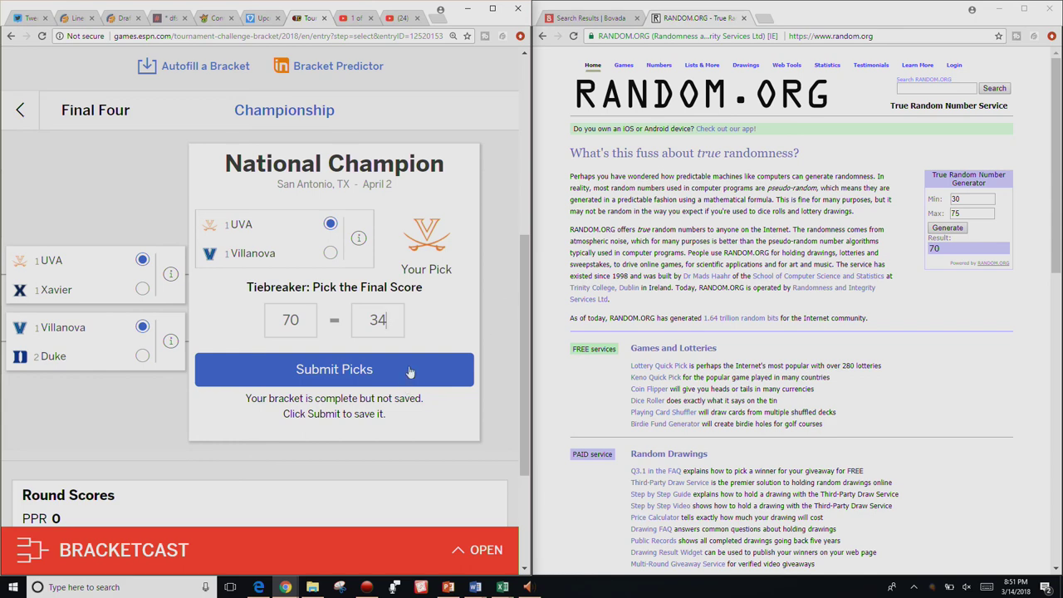
# - Maximize the browser and submit the completed bracket picks
pyautogui.click(488, 9)
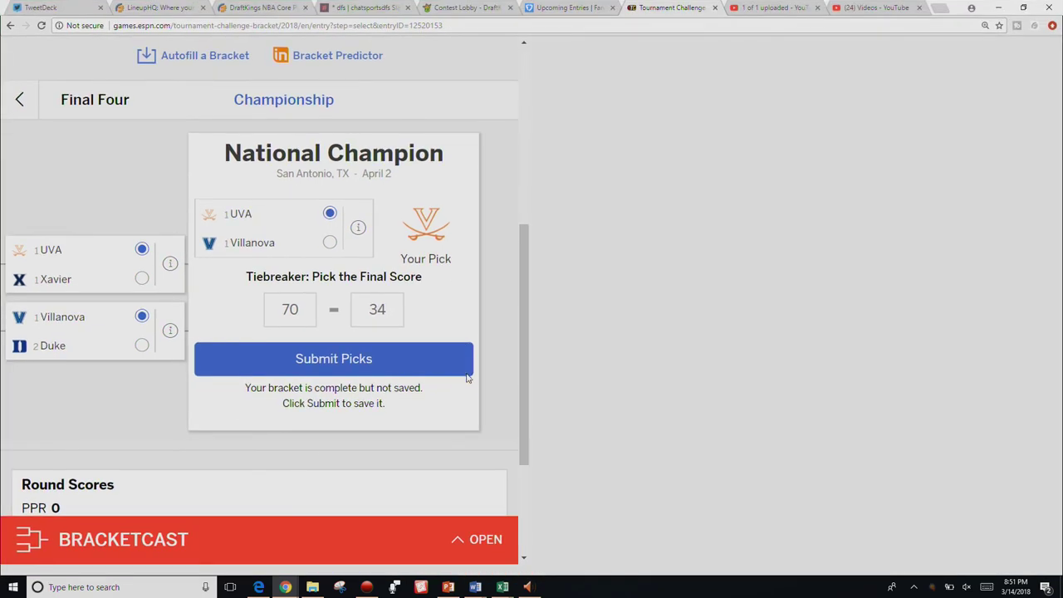
pyautogui.scroll(-2, 550, 402)
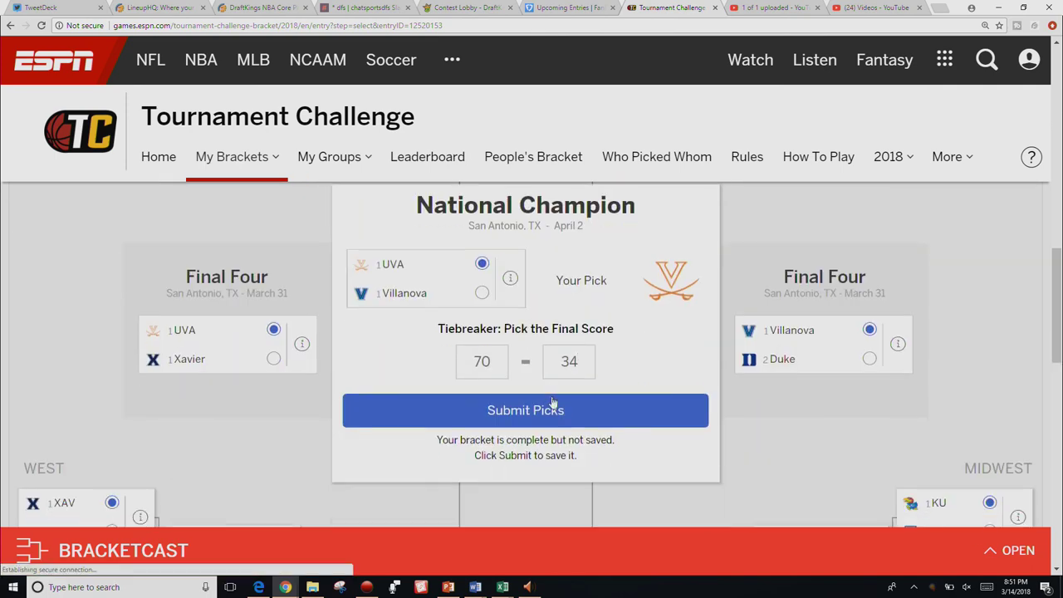
pyautogui.click(554, 411)
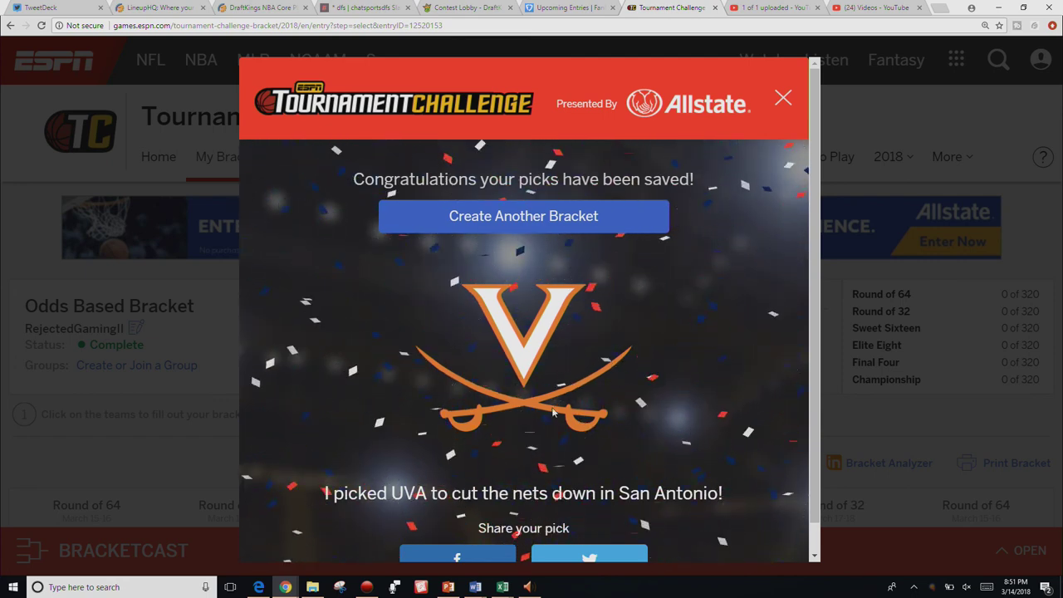
pyautogui.moveTo(378, 589)
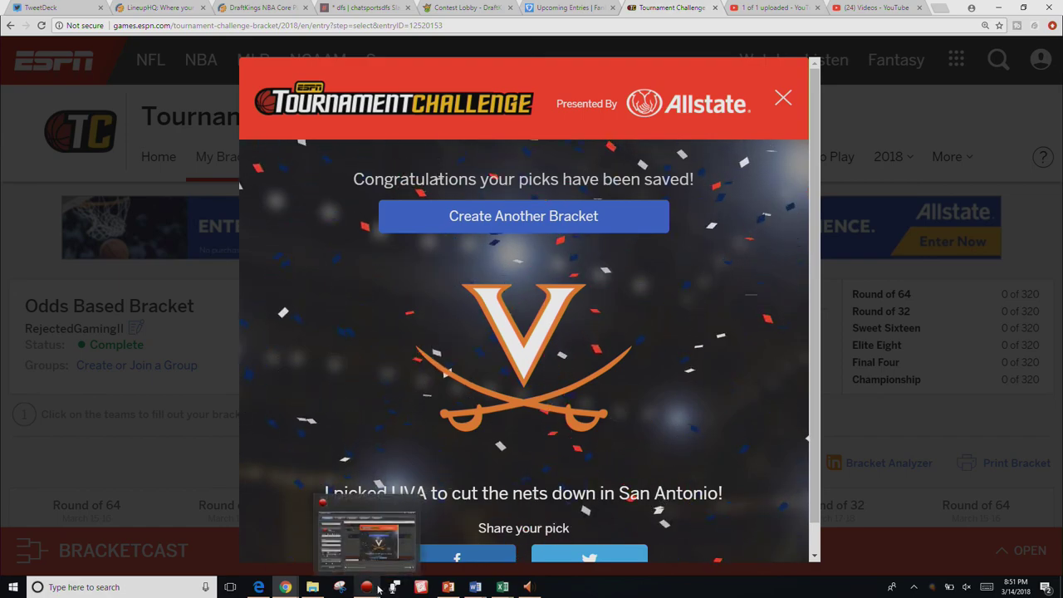